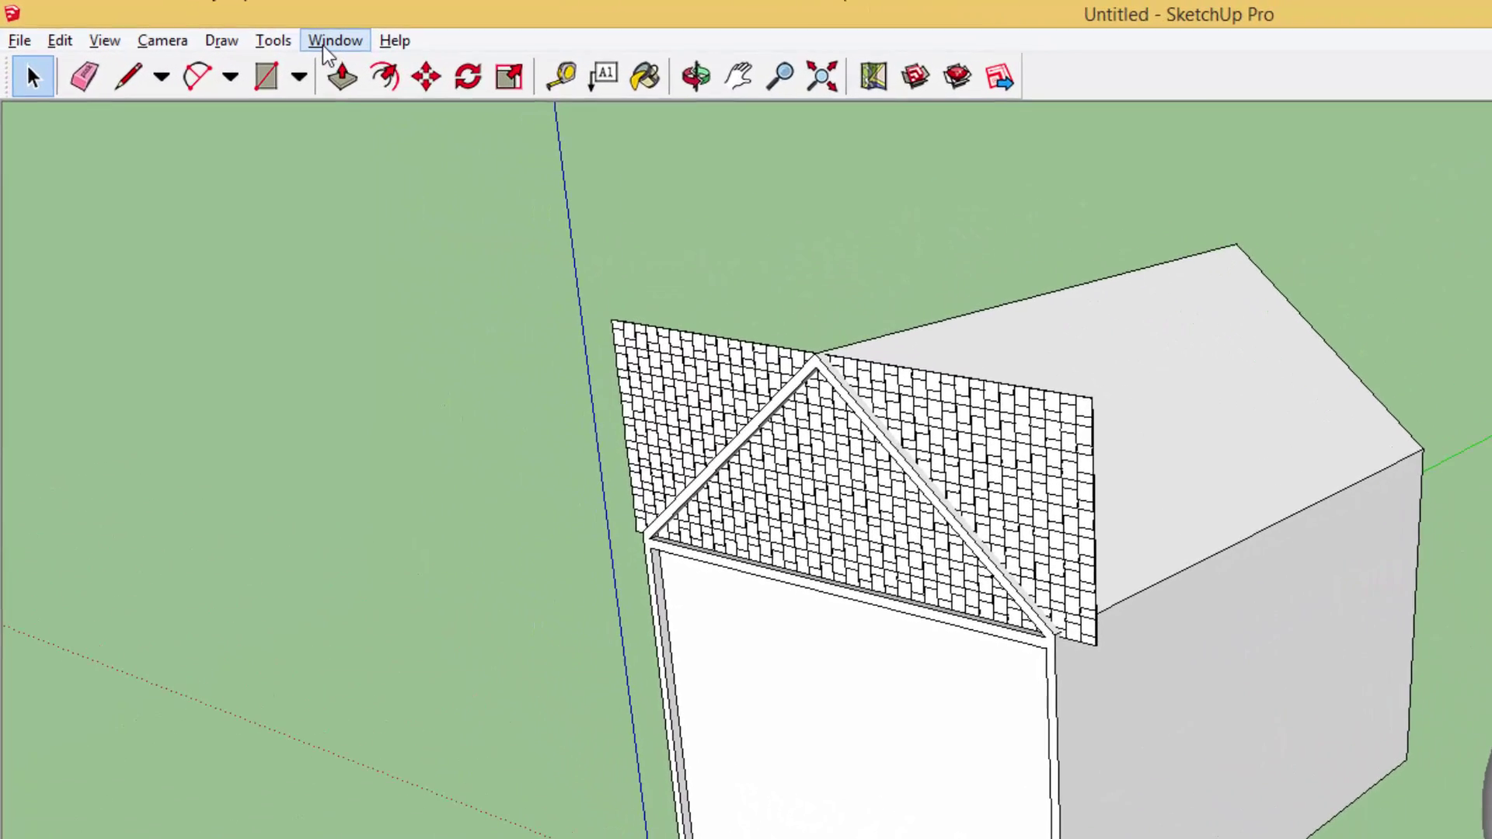
Pick the Zorro cutting tool from the Tools menu and orbit to face the house front
click(208, 28)
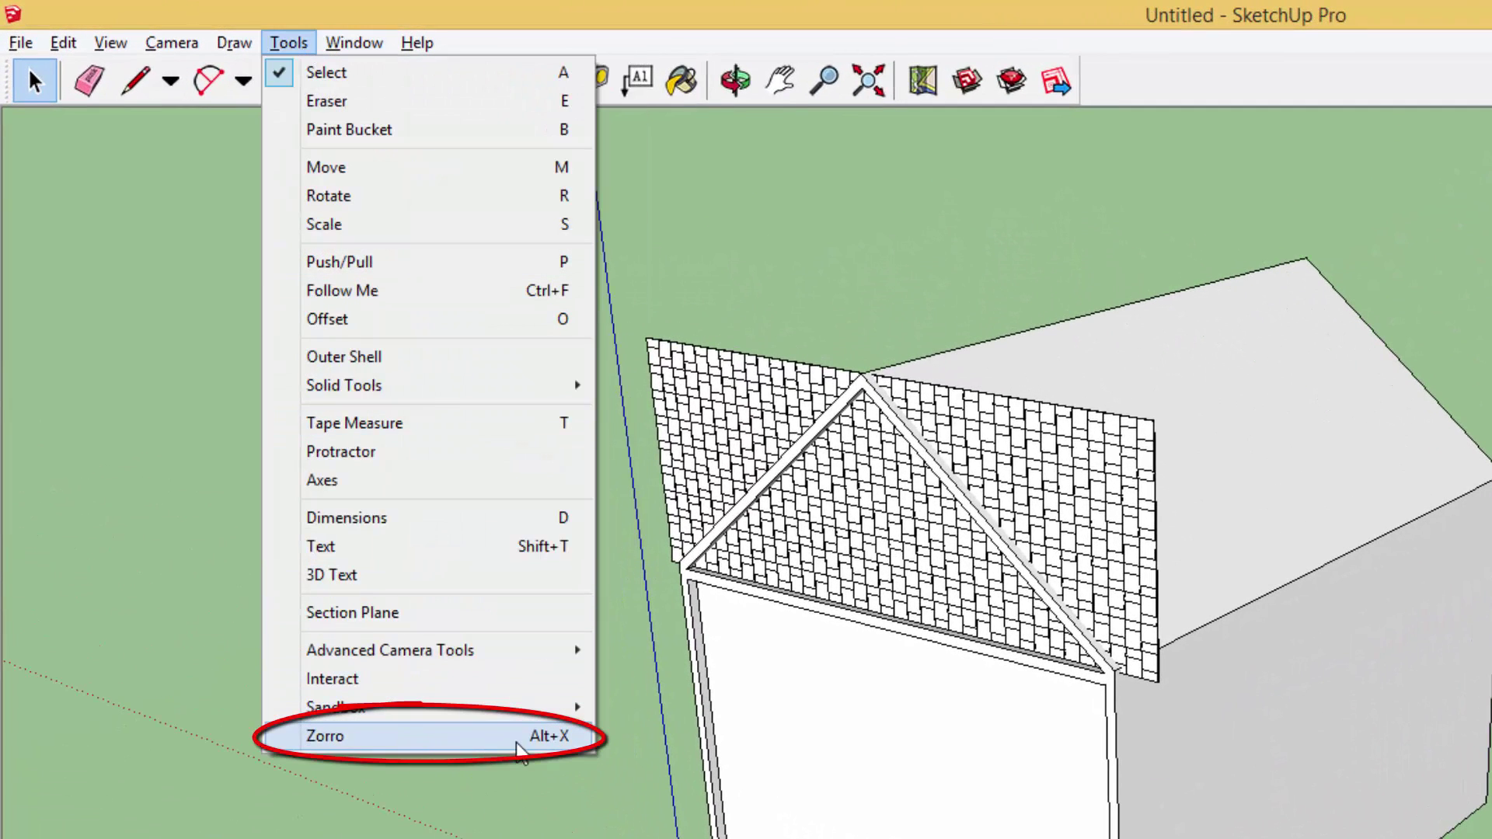
click(440, 744)
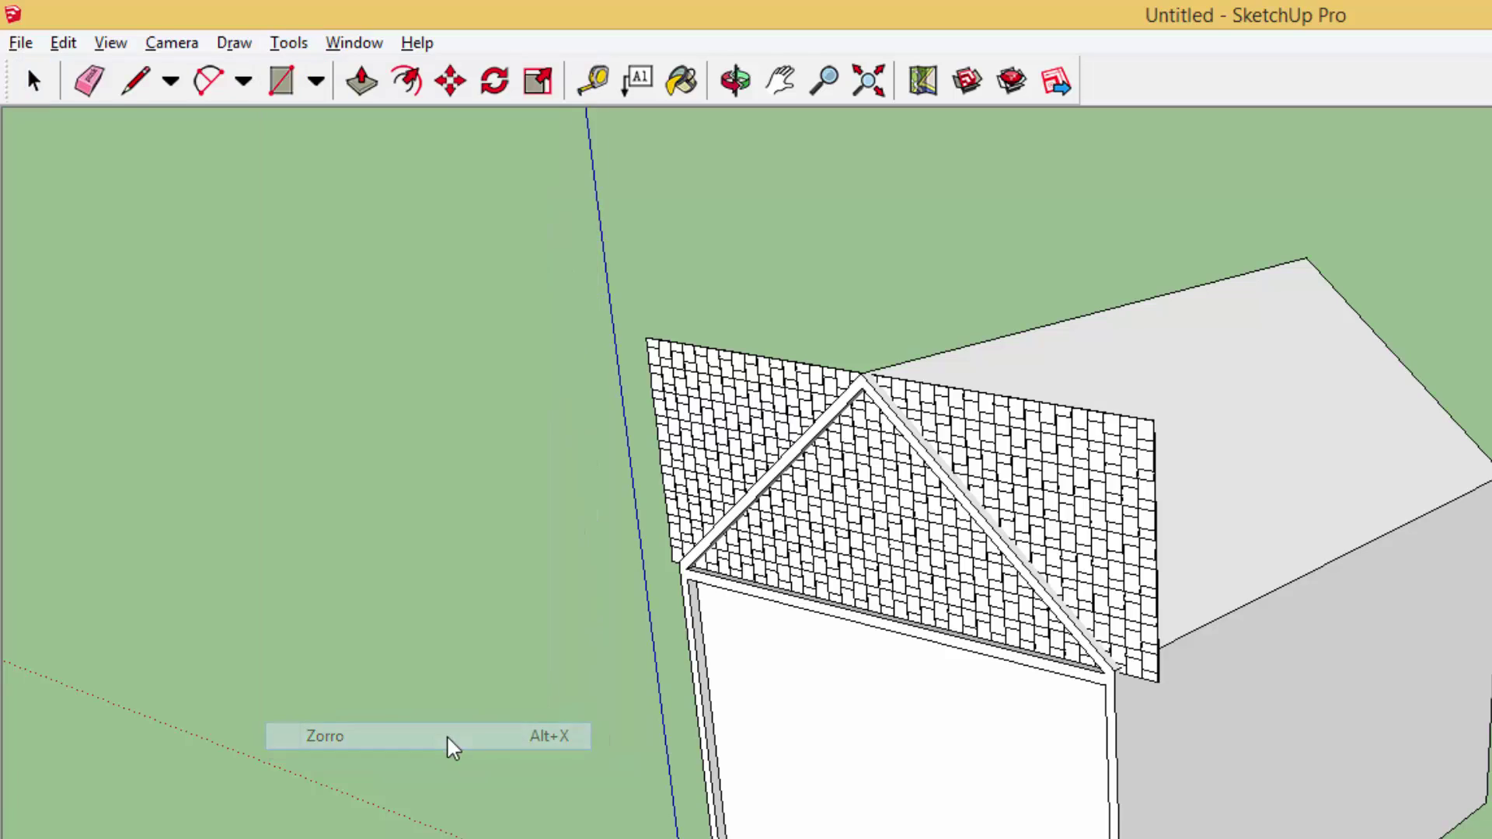
mouse_move(450, 744)
middle_down()
mouse_move(1166, 560)
mouse_move(694, 427)
mouse_move(865, 275)
mouse_move(1064, 379)
middle_up()
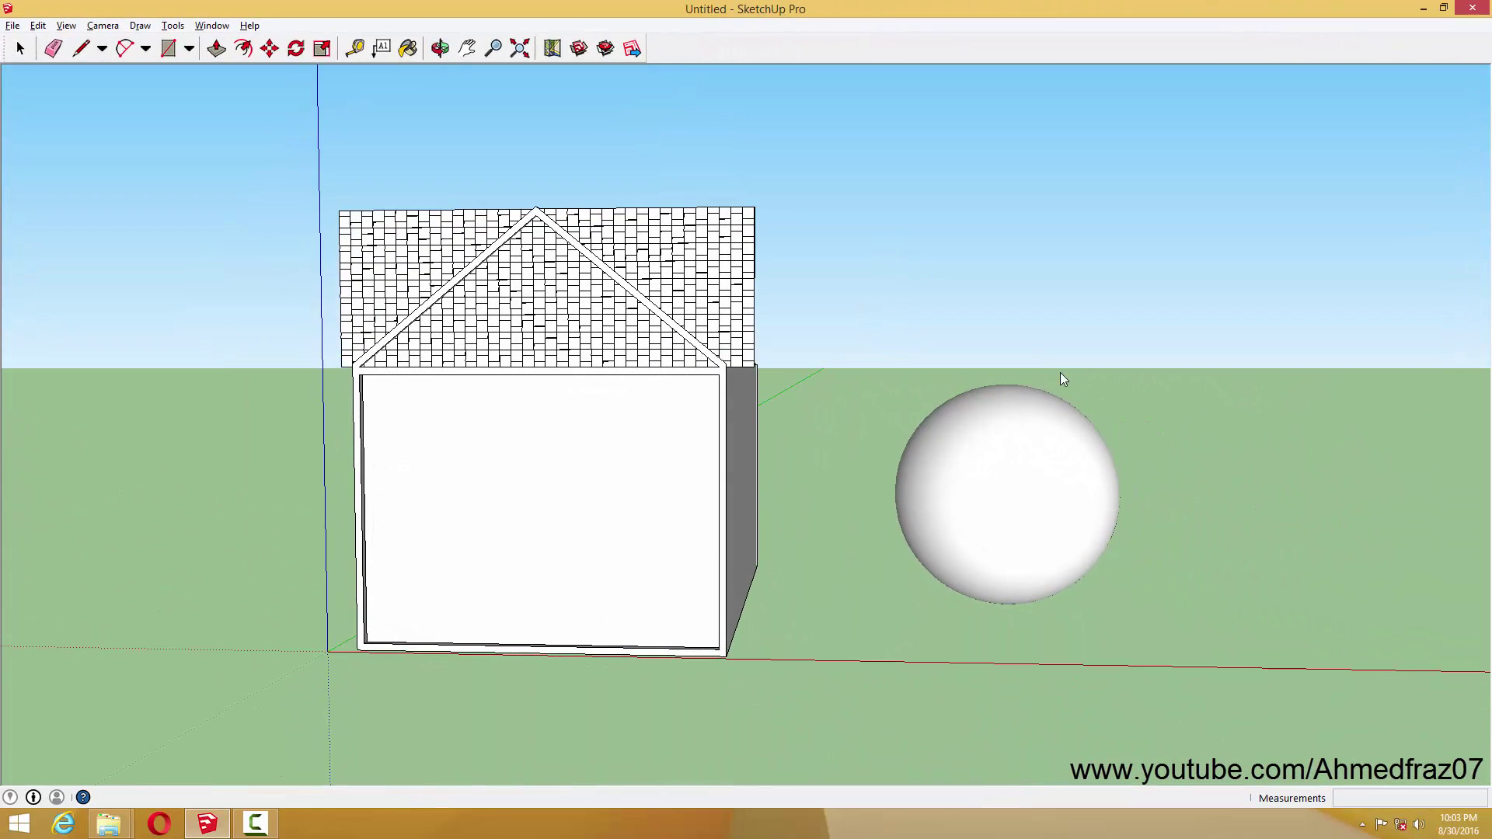
Slice the sphere diagonally with a Zorro cut line drawn across it
click(1095, 345)
click(902, 655)
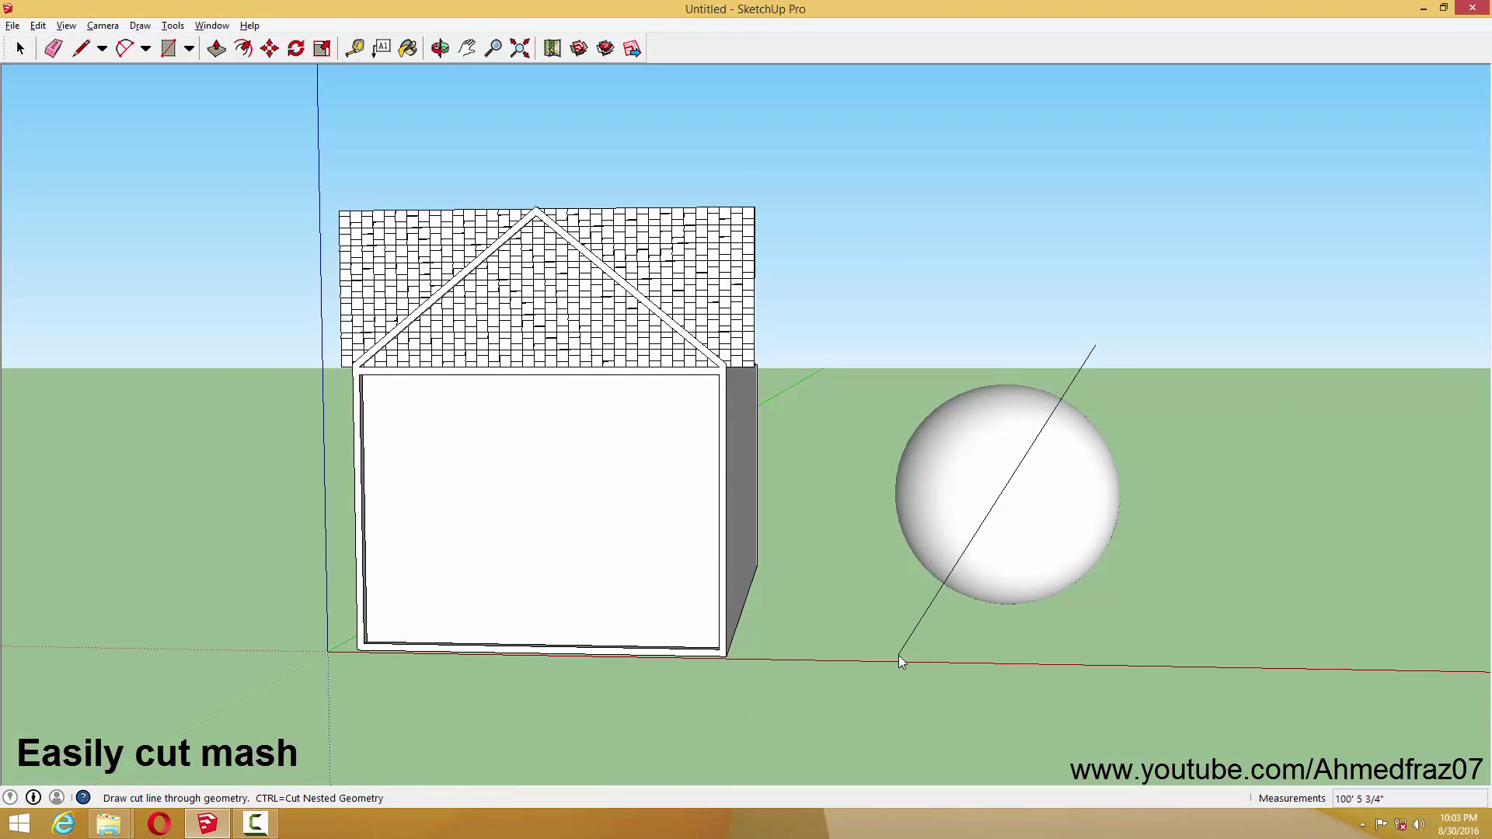
mouse_move(1060, 544)
middle_down()
mouse_move(937, 610)
mouse_move(1069, 585)
middle_up()
key(space)
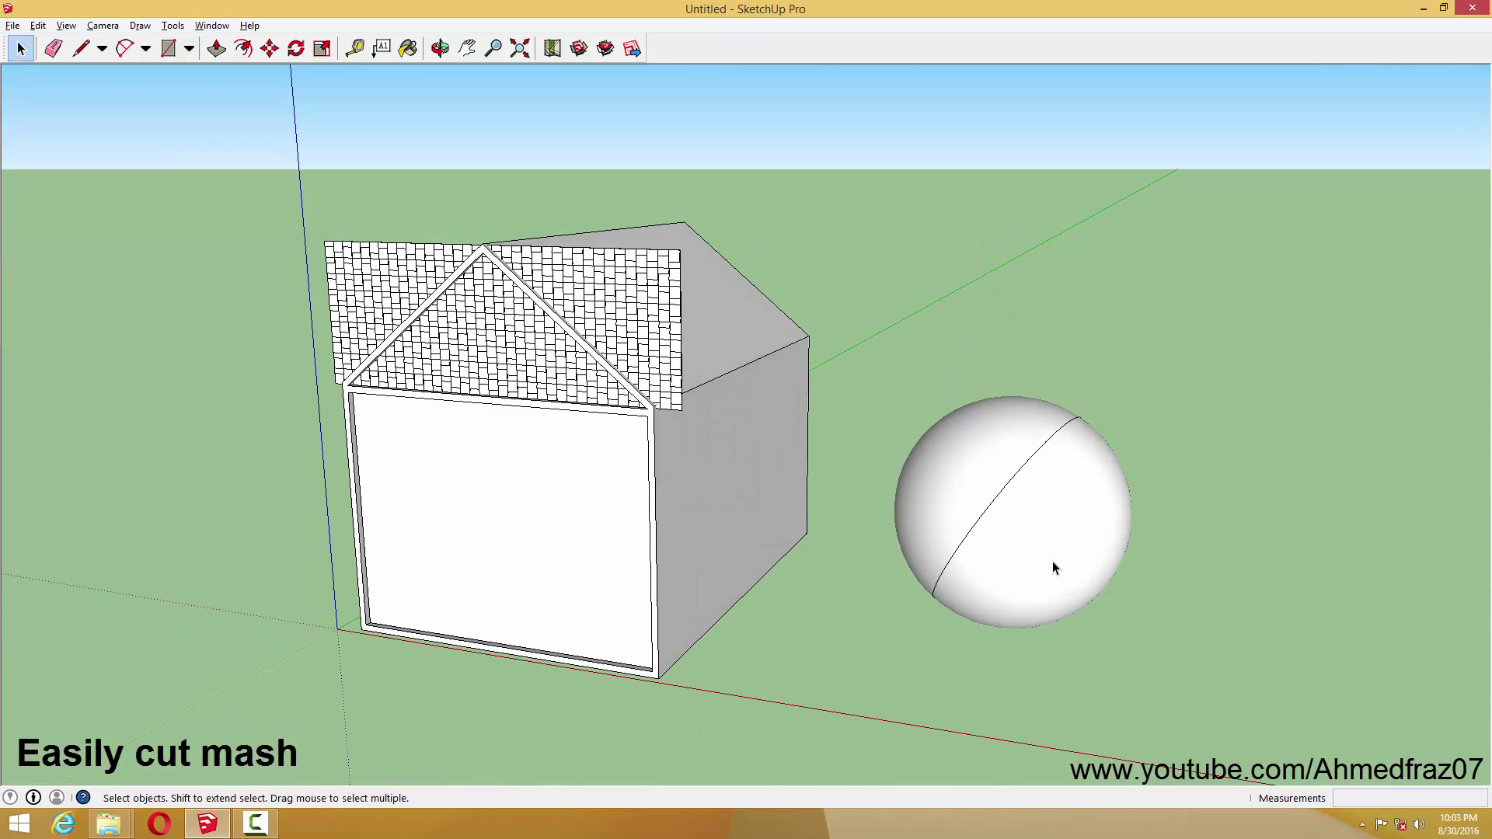
Move the sphere's lower half away from the upper half
click(1052, 561)
shift+middle_drag(1037, 523, 863, 474)
key(m)
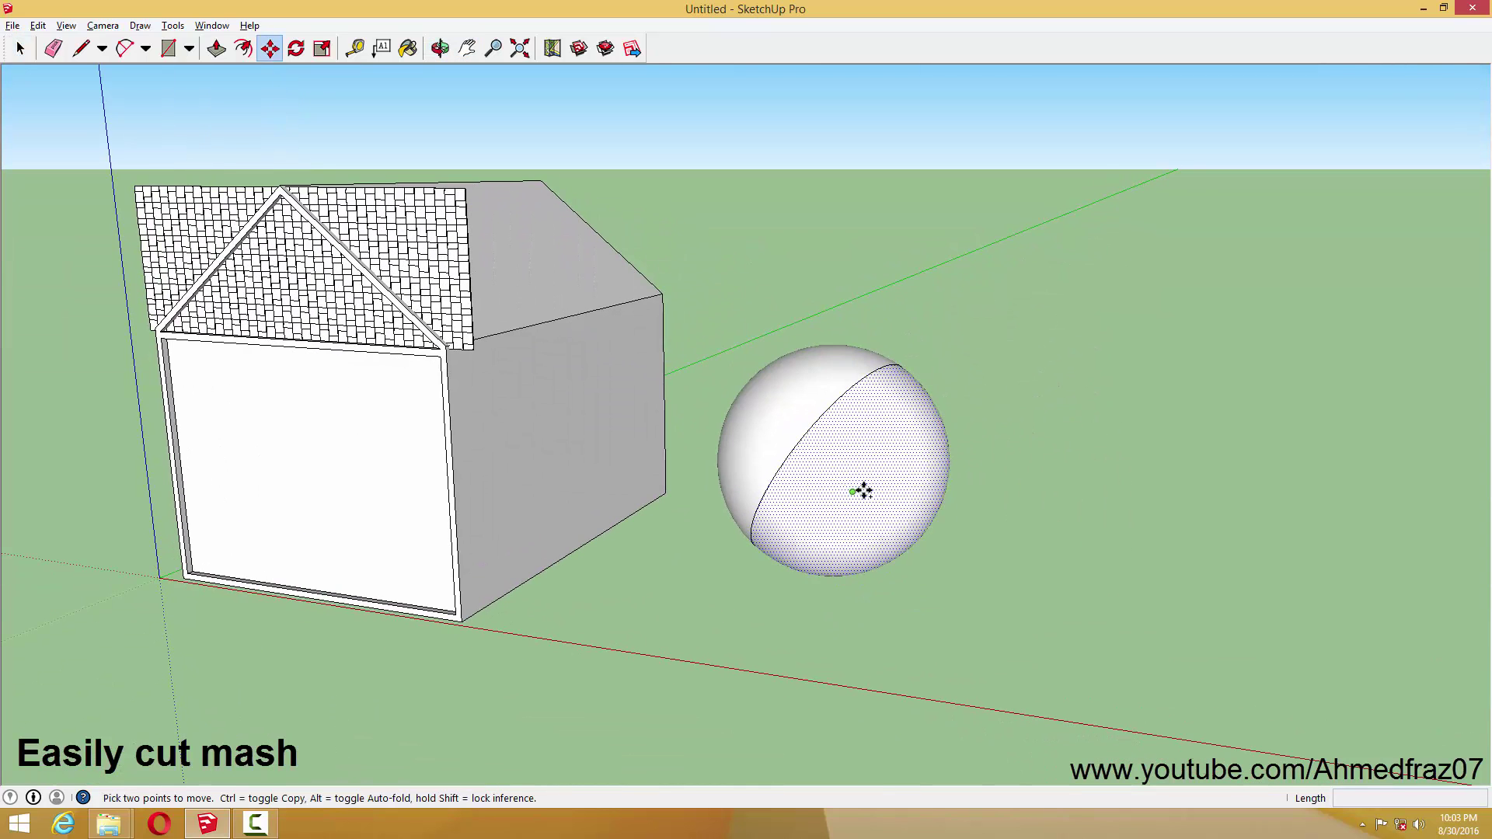
click(863, 491)
click(990, 520)
key(space)
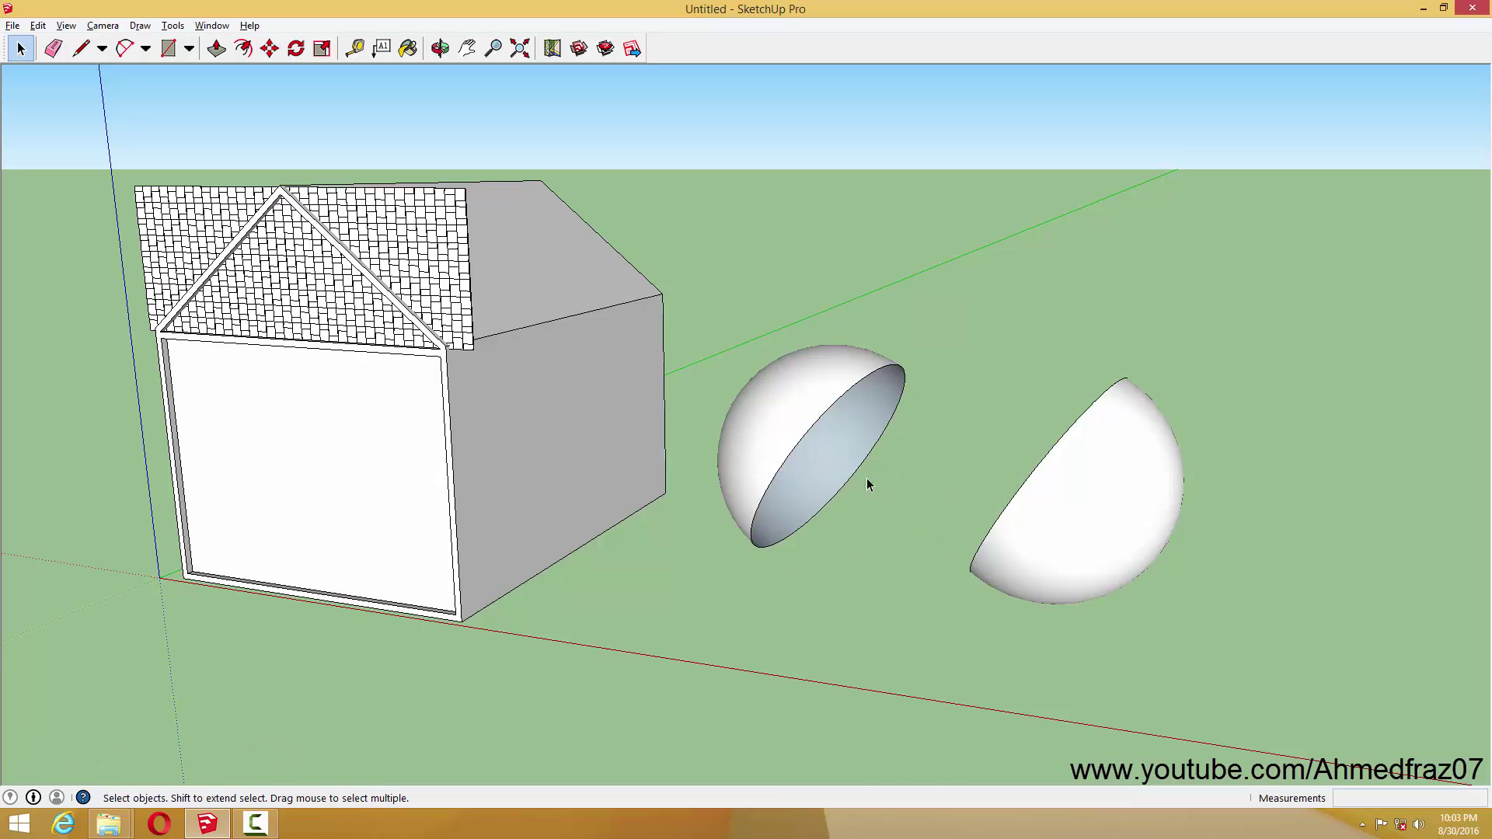
Inspect the cut hemispheres up close with hidden mesh edges shown
mouse_move(868, 484)
middle_down()
mouse_move(832, 450)
mouse_move(900, 413)
middle_up()
key(alt+h)
scroll(808, 405, up, 3)
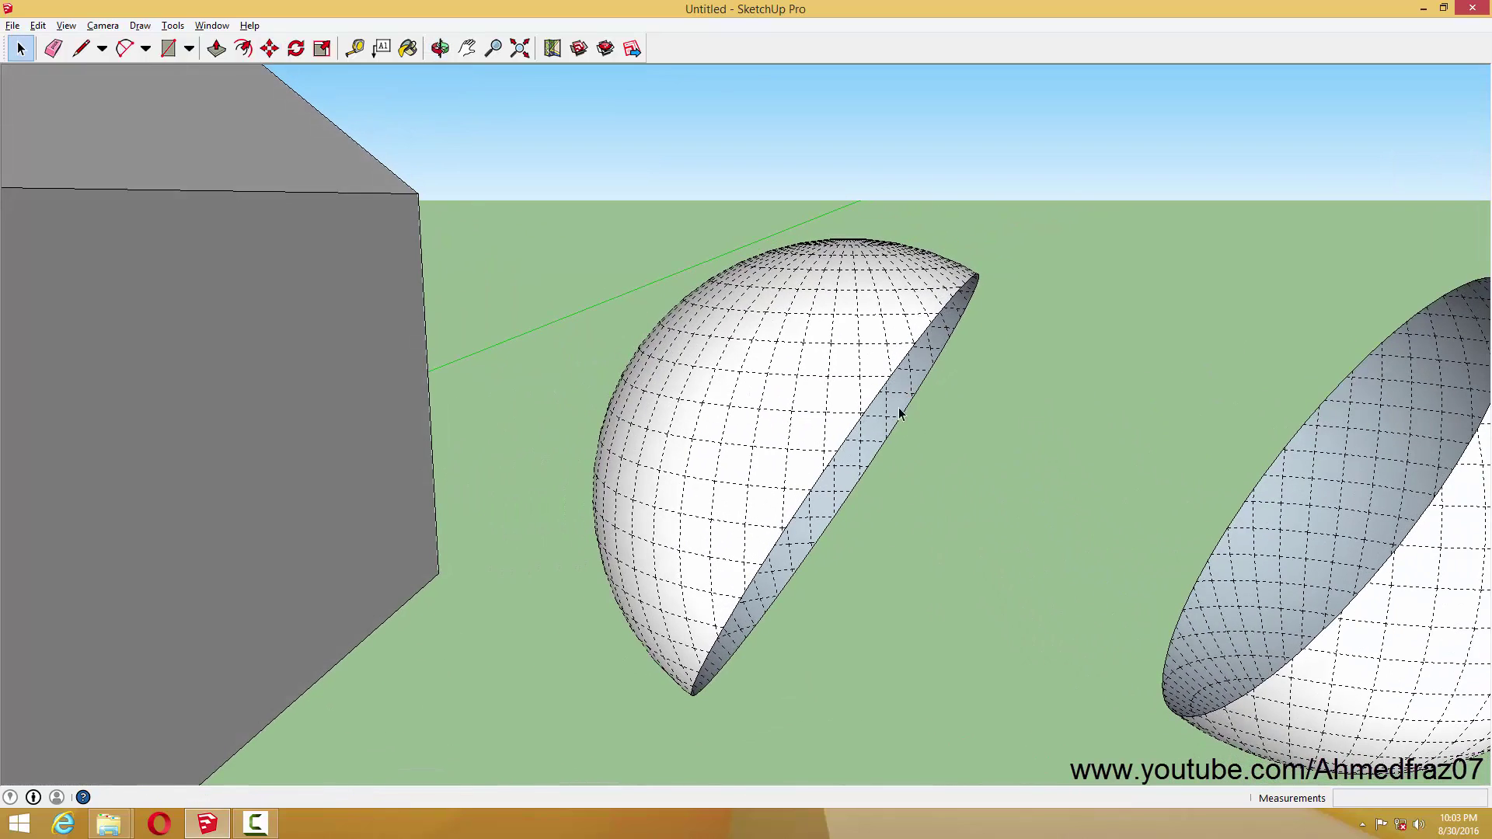
scroll(673, 422, down, 3)
Undo the half's move and group the whole sphere
key(ctrl+z)
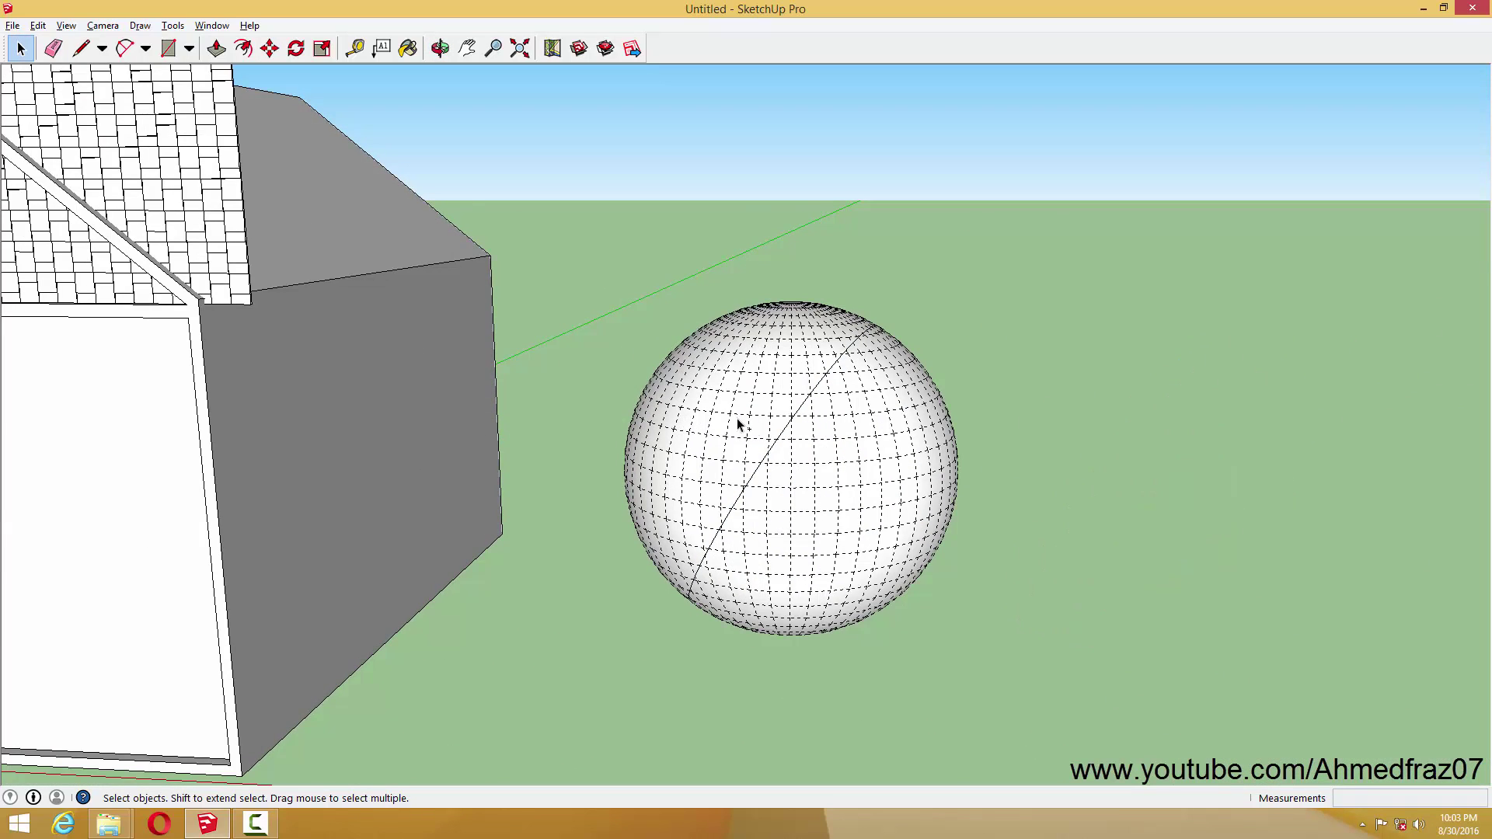
mouse_move(737, 418)
middle_down()
mouse_move(787, 422)
mouse_move(776, 533)
mouse_move(805, 455)
middle_up()
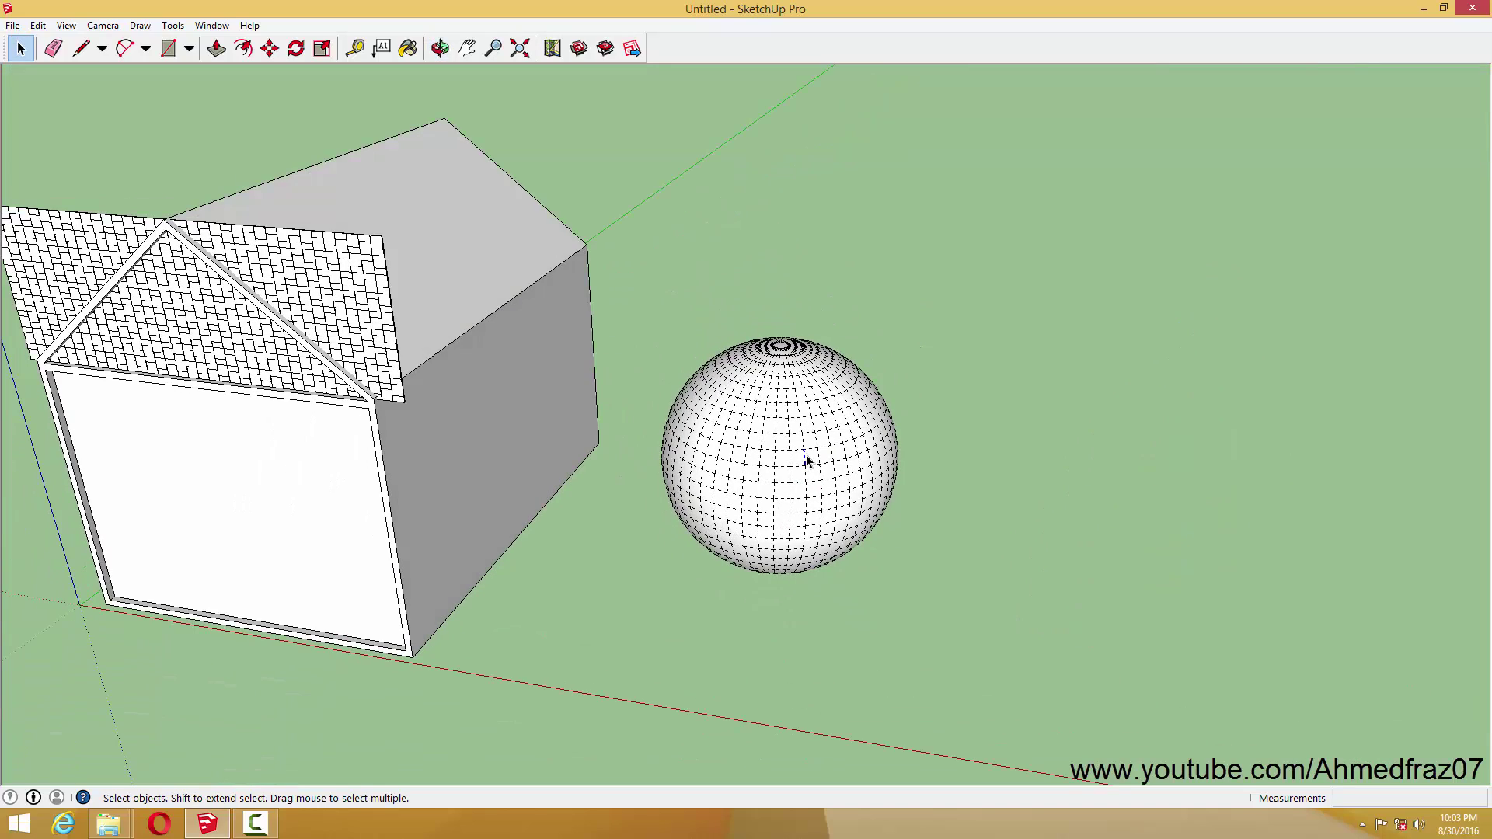
click(806, 457)
key(ctrl+g)
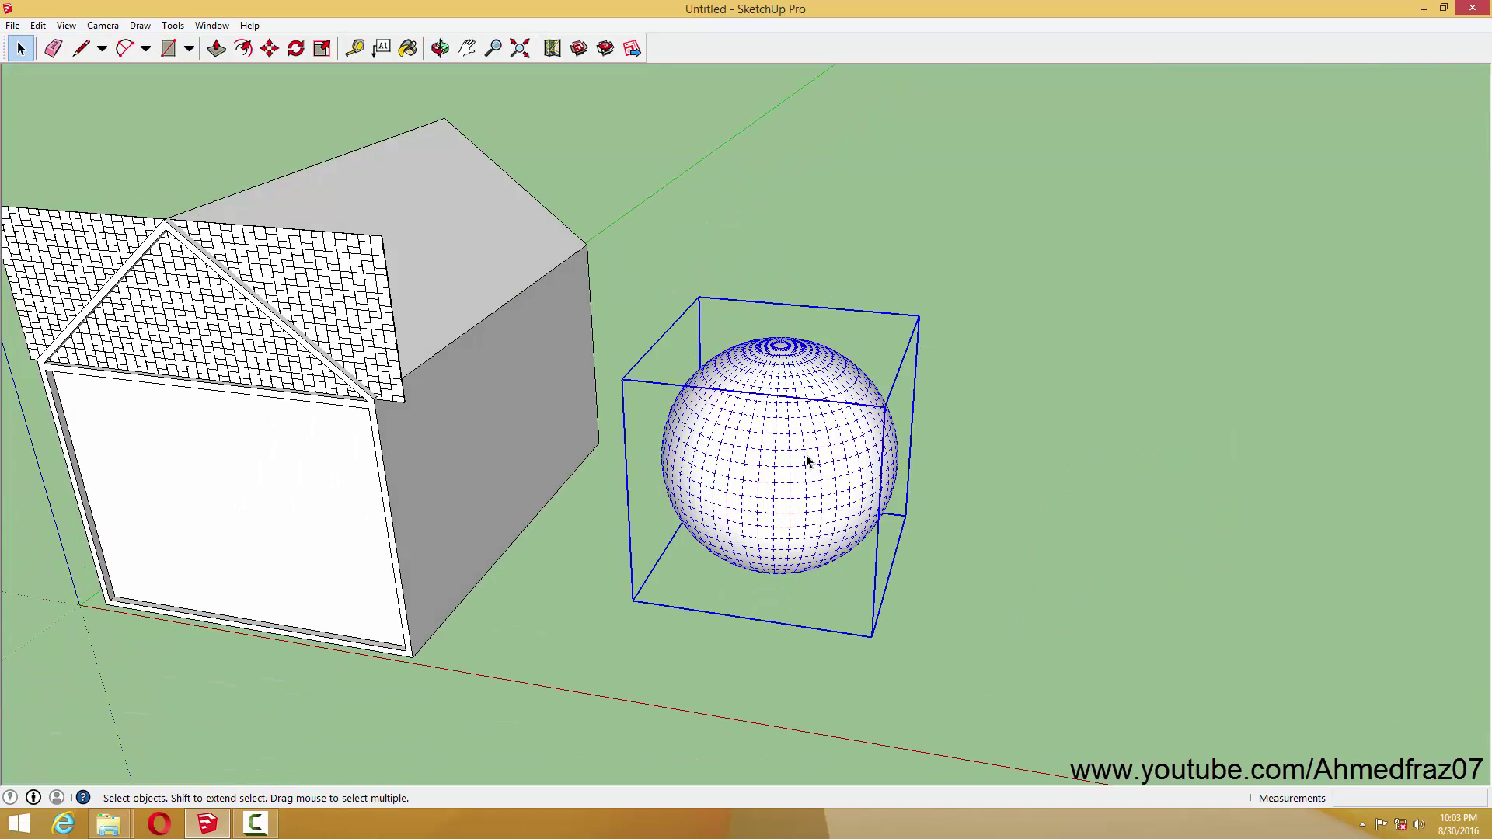
Copy the sphere group twice, placing the copies progressively further right
mouse_move(801, 459)
middle_down()
mouse_move(826, 373)
mouse_move(752, 459)
mouse_move(643, 523)
middle_up()
key(m)
click(912, 434)
key(ctrl)
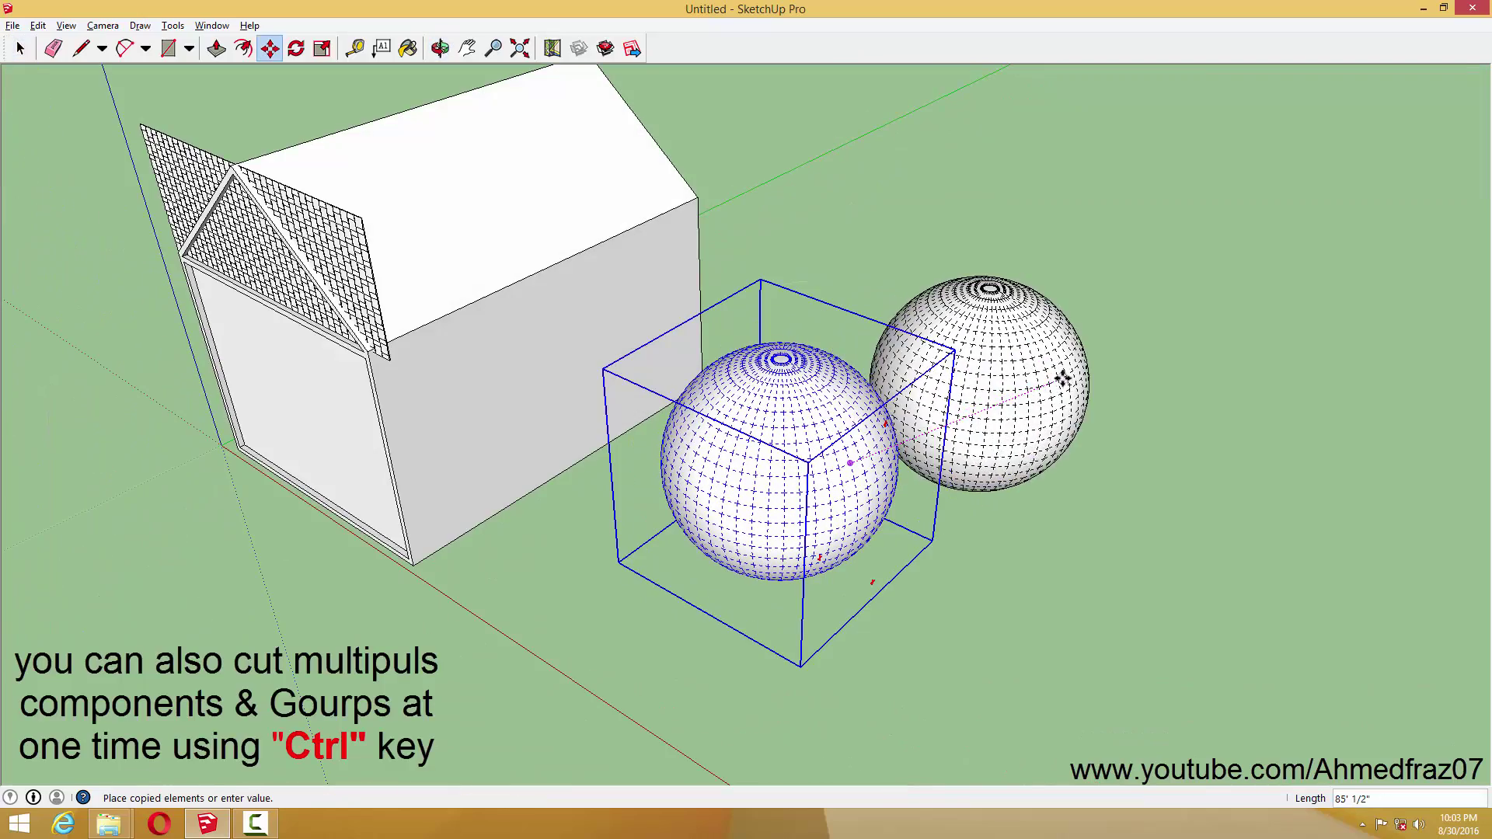
click(1052, 384)
middle_drag(1052, 383, 744, 459)
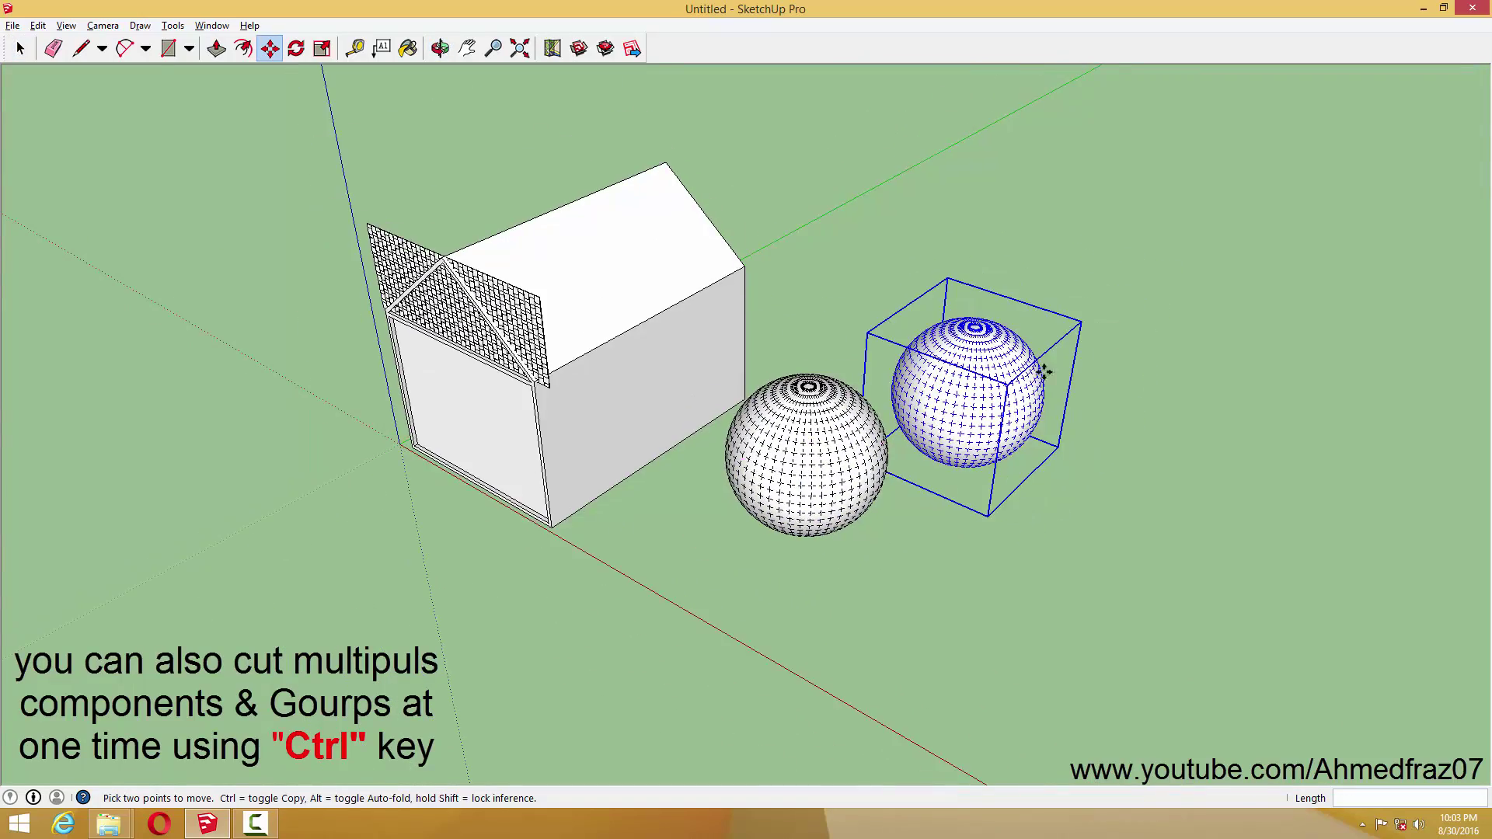
scroll(633, 433, up, 3)
middle_drag(632, 433, 906, 490)
key(ctrl)
click(917, 494)
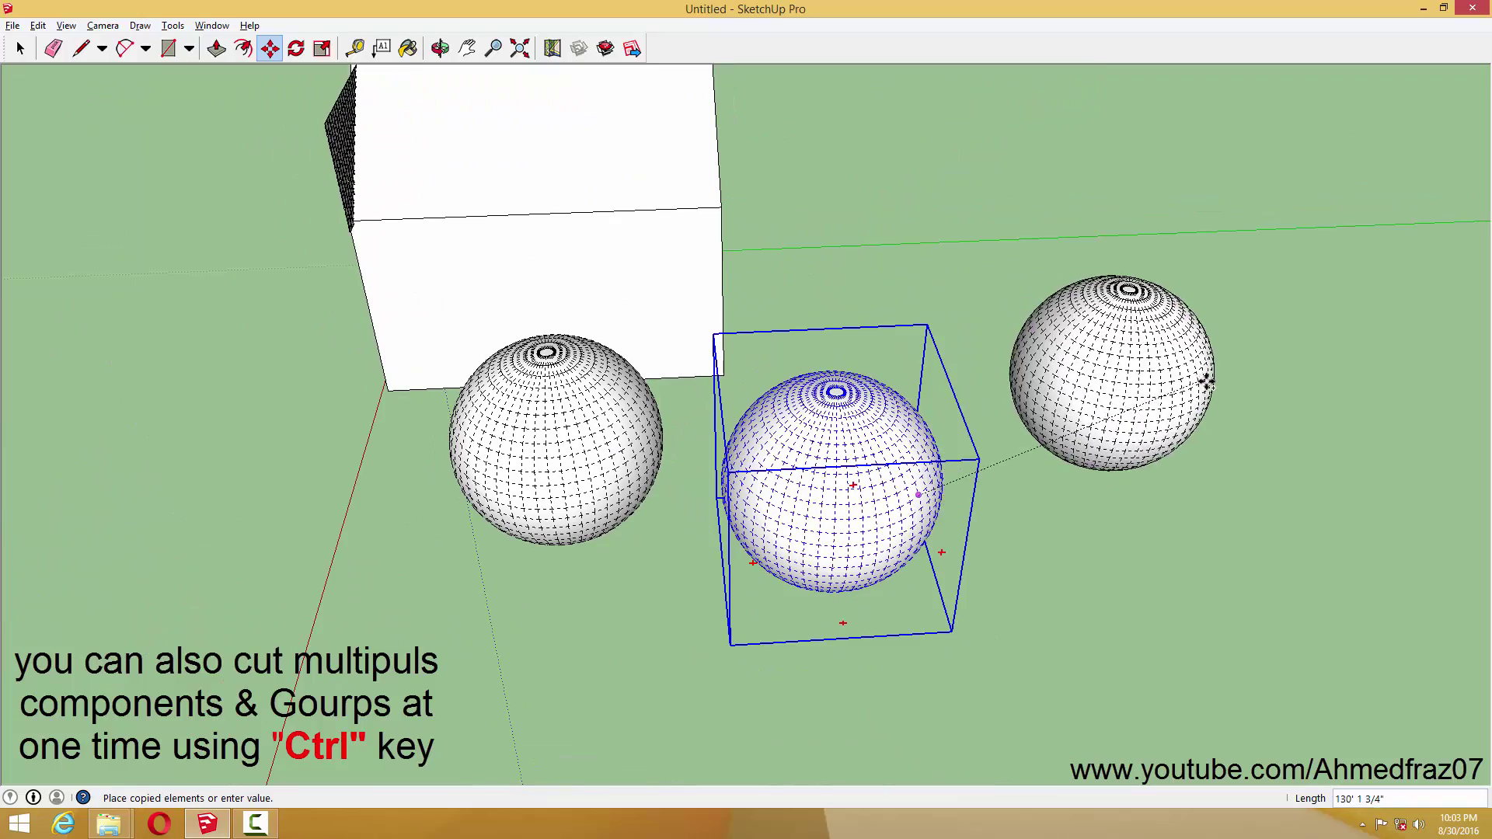
click(1210, 420)
Deselect the spheres and orbit back down to eye level
mouse_move(709, 443)
middle_down()
mouse_move(1084, 227)
mouse_move(1139, 290)
middle_up()
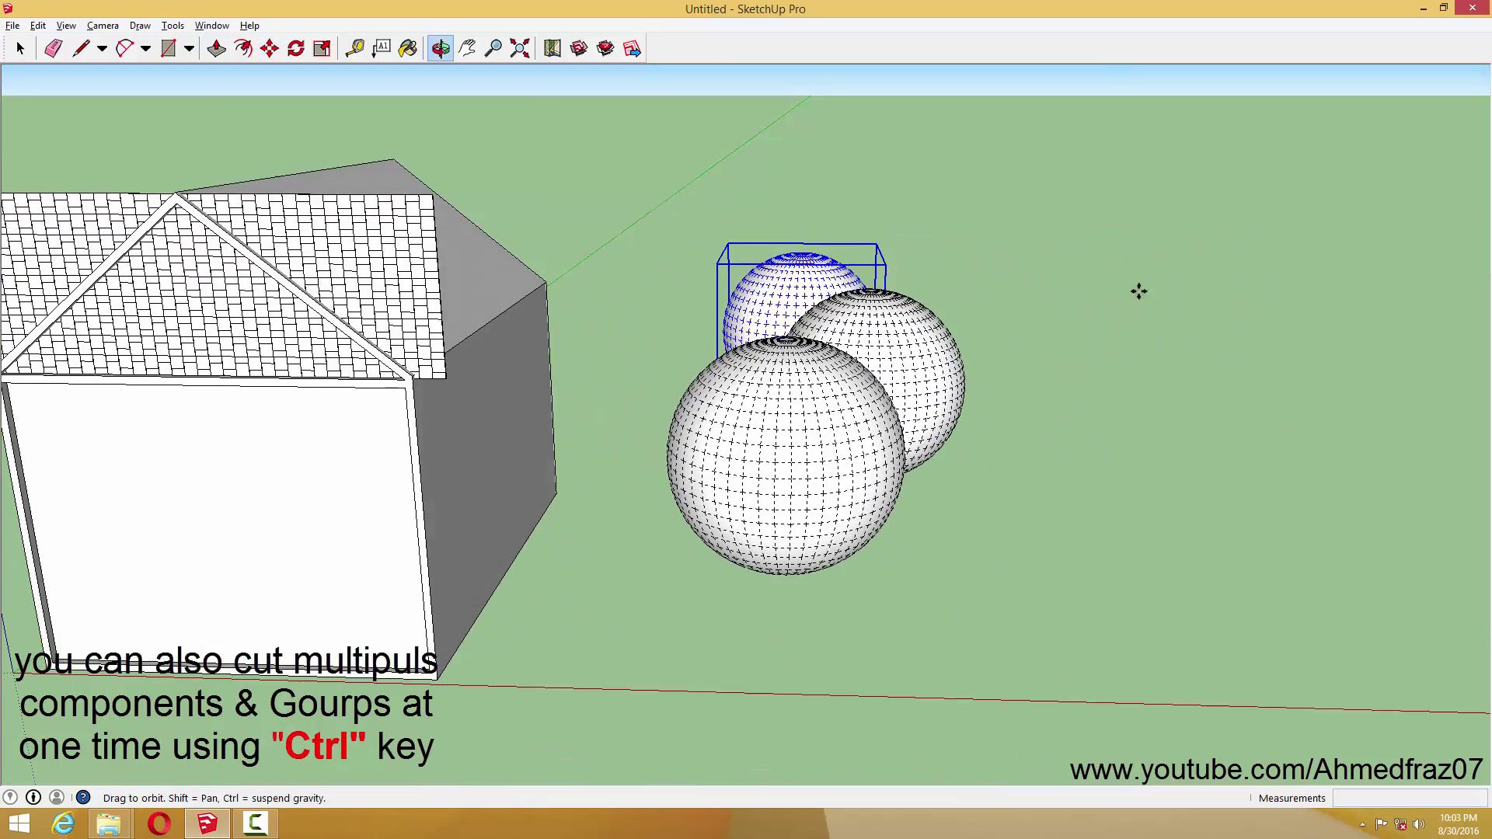
key(space)
click(1093, 323)
key(o)
mouse_move(1009, 359)
mouse_down()
mouse_move(1041, 307)
mouse_move(987, 260)
mouse_move(1005, 253)
mouse_up()
key(space)
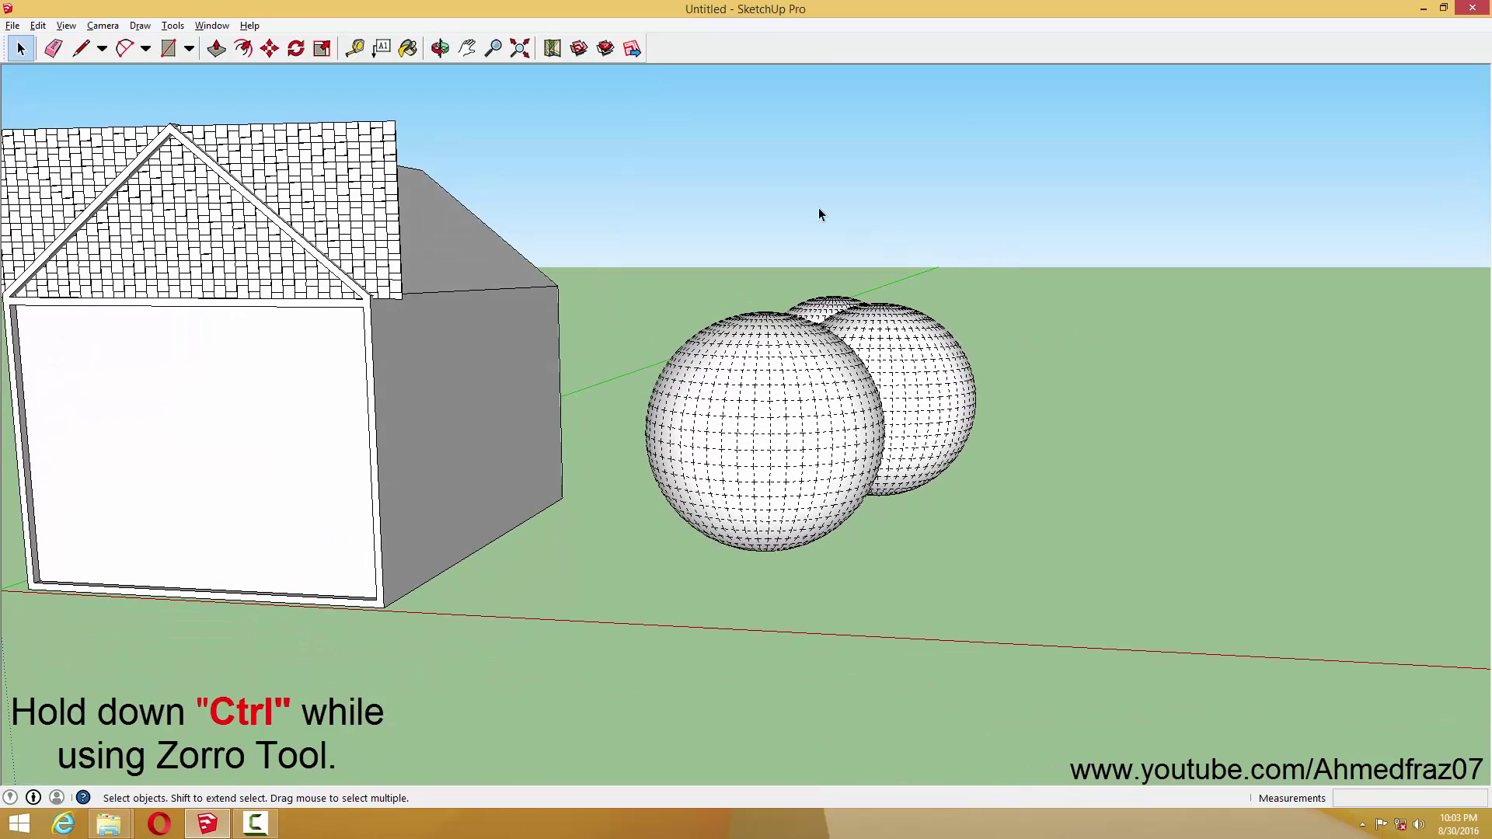
Cut across all three sphere groups at once with Zorro
click(200, 26)
mouse_move(173, 25)
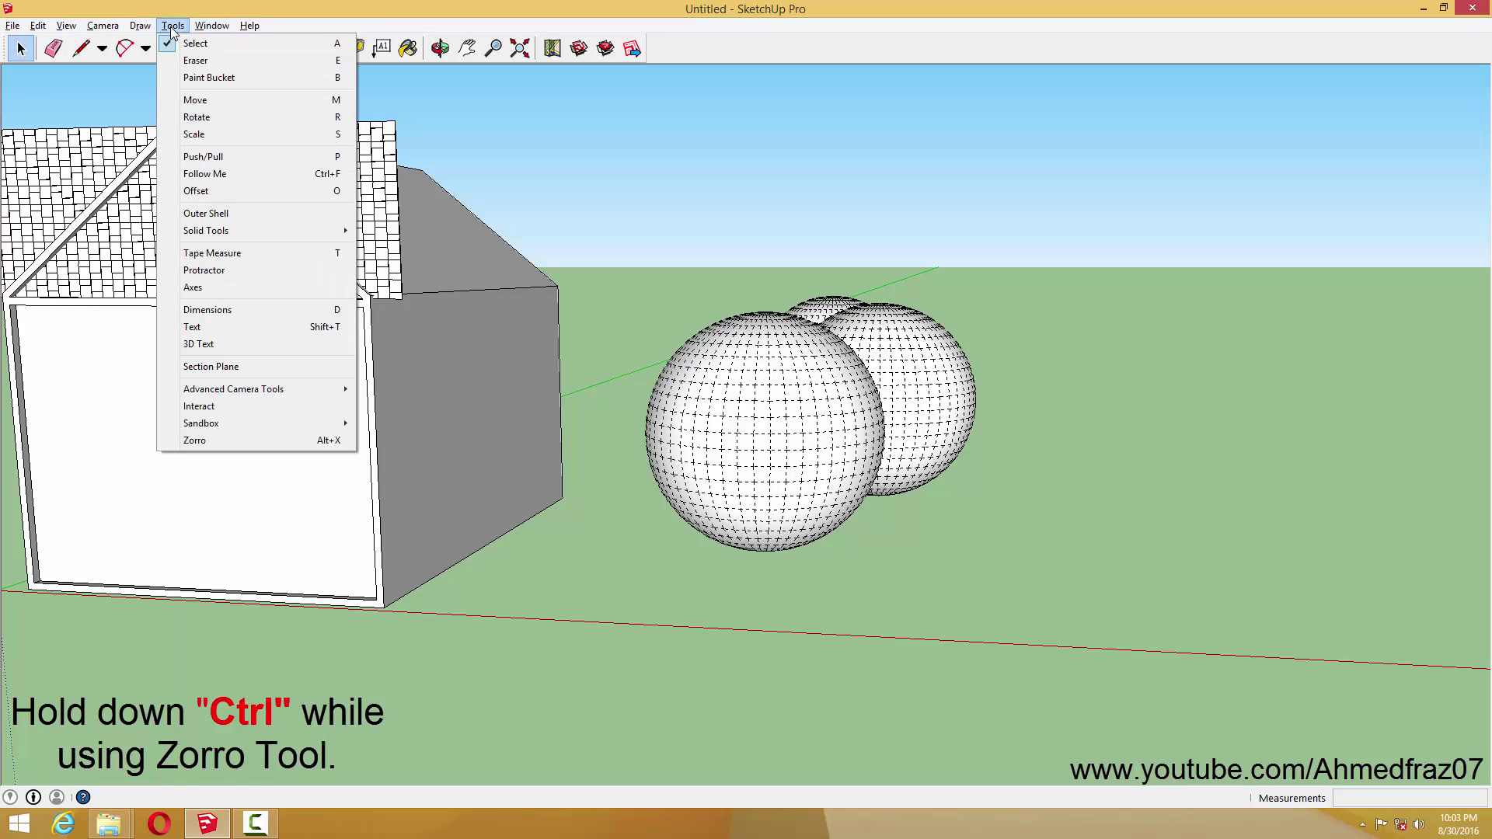
click(195, 441)
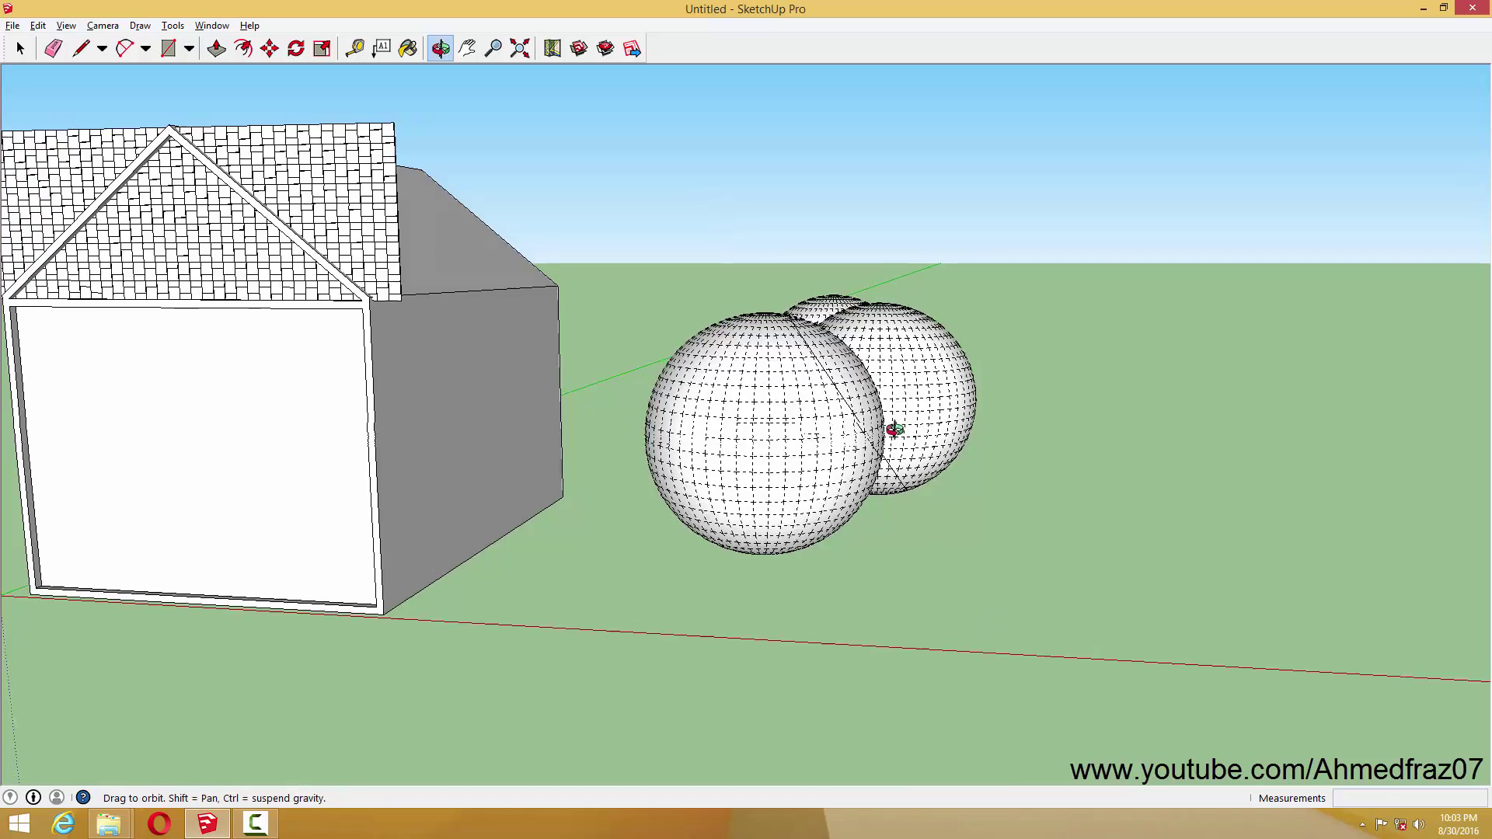
mouse_move(924, 437)
middle_down()
mouse_move(667, 573)
mouse_move(533, 593)
mouse_move(650, 507)
mouse_move(735, 471)
middle_up()
Delete the sliced-off cap inside the front sphere group and the next sphere group
click(639, 492)
double_click(699, 479)
click(729, 483)
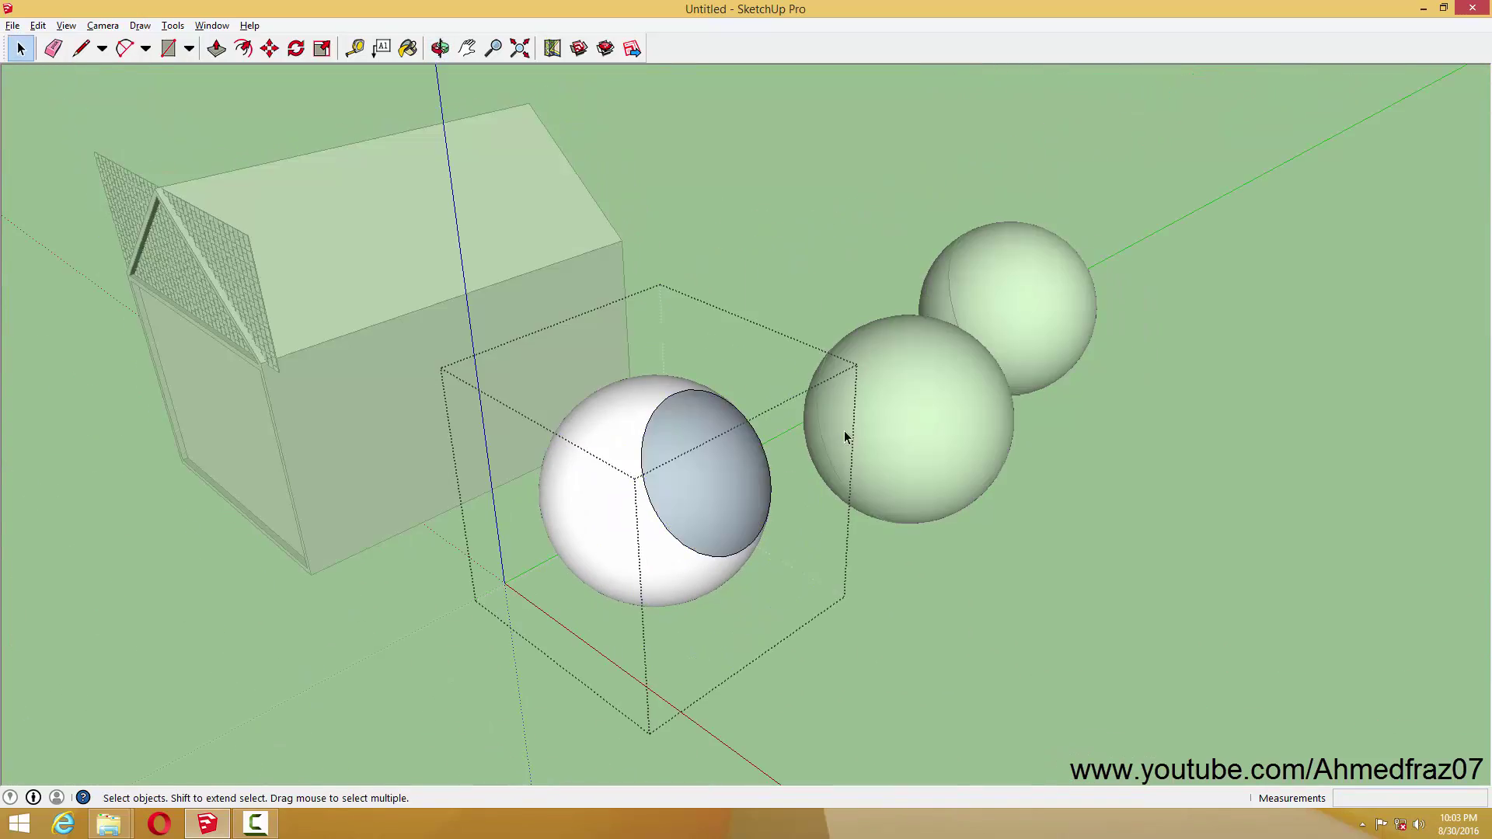
key(Delete)
mouse_move(844, 431)
middle_down()
mouse_move(968, 418)
mouse_move(816, 360)
mouse_move(739, 365)
mouse_move(610, 267)
mouse_move(355, 252)
middle_up()
click(637, 289)
click(512, 294)
double_click(513, 299)
click(556, 279)
key(Delete)
click(786, 339)
Delete the two hemisphere copies, keeping one open-sided sphere
key(o)
mouse_move(590, 280)
mouse_down()
mouse_move(230, 140)
mouse_move(800, 323)
mouse_up()
key(space)
mouse_move(800, 324)
middle_down()
mouse_move(892, 401)
mouse_move(855, 316)
mouse_move(788, 269)
middle_up()
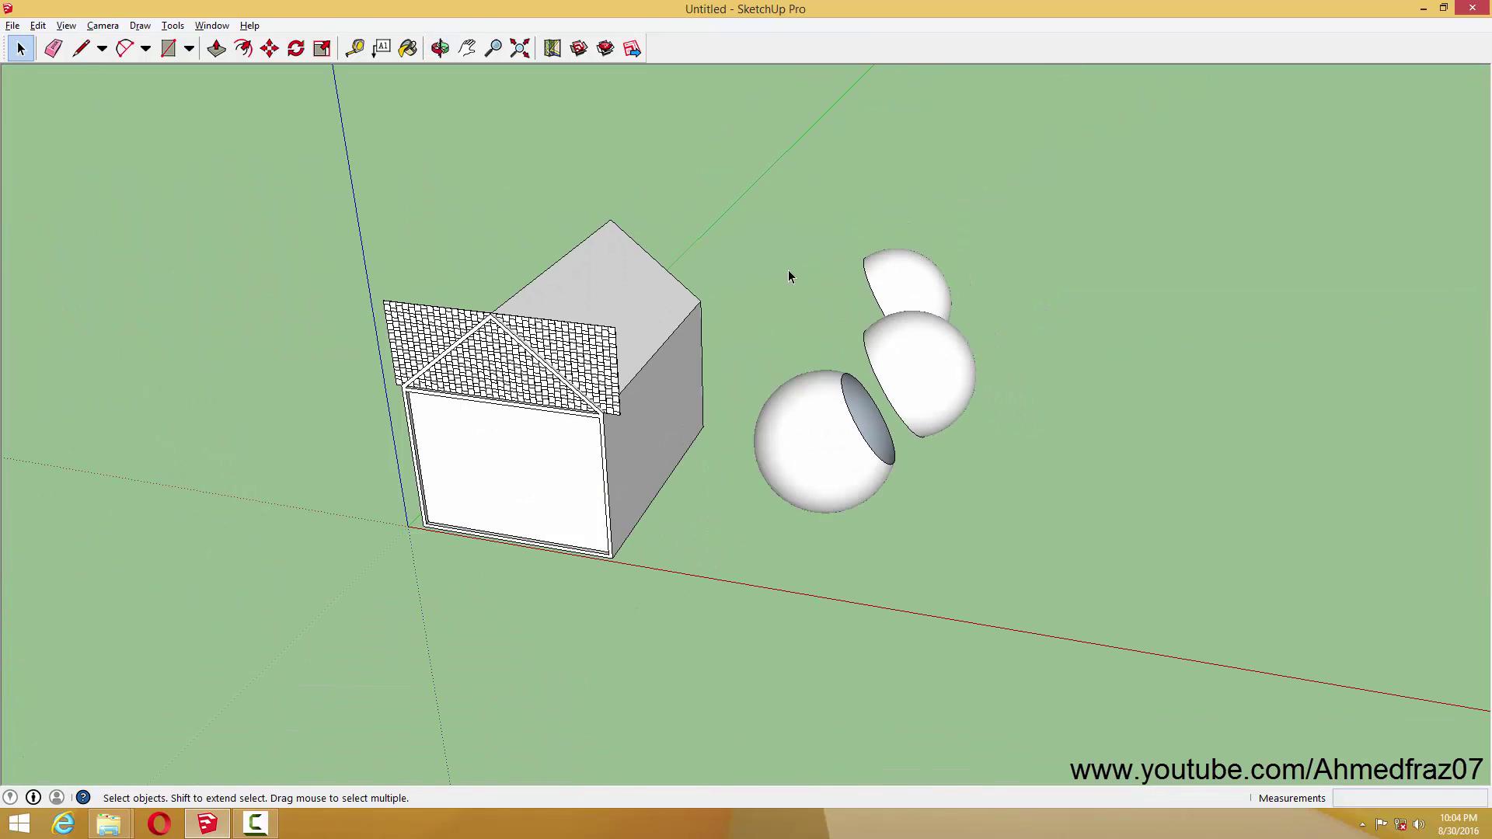
key(Delete)
Delete the leftover hemispheres and draw a ground circle with a vertical circle on it
click(907, 286)
key(Delete)
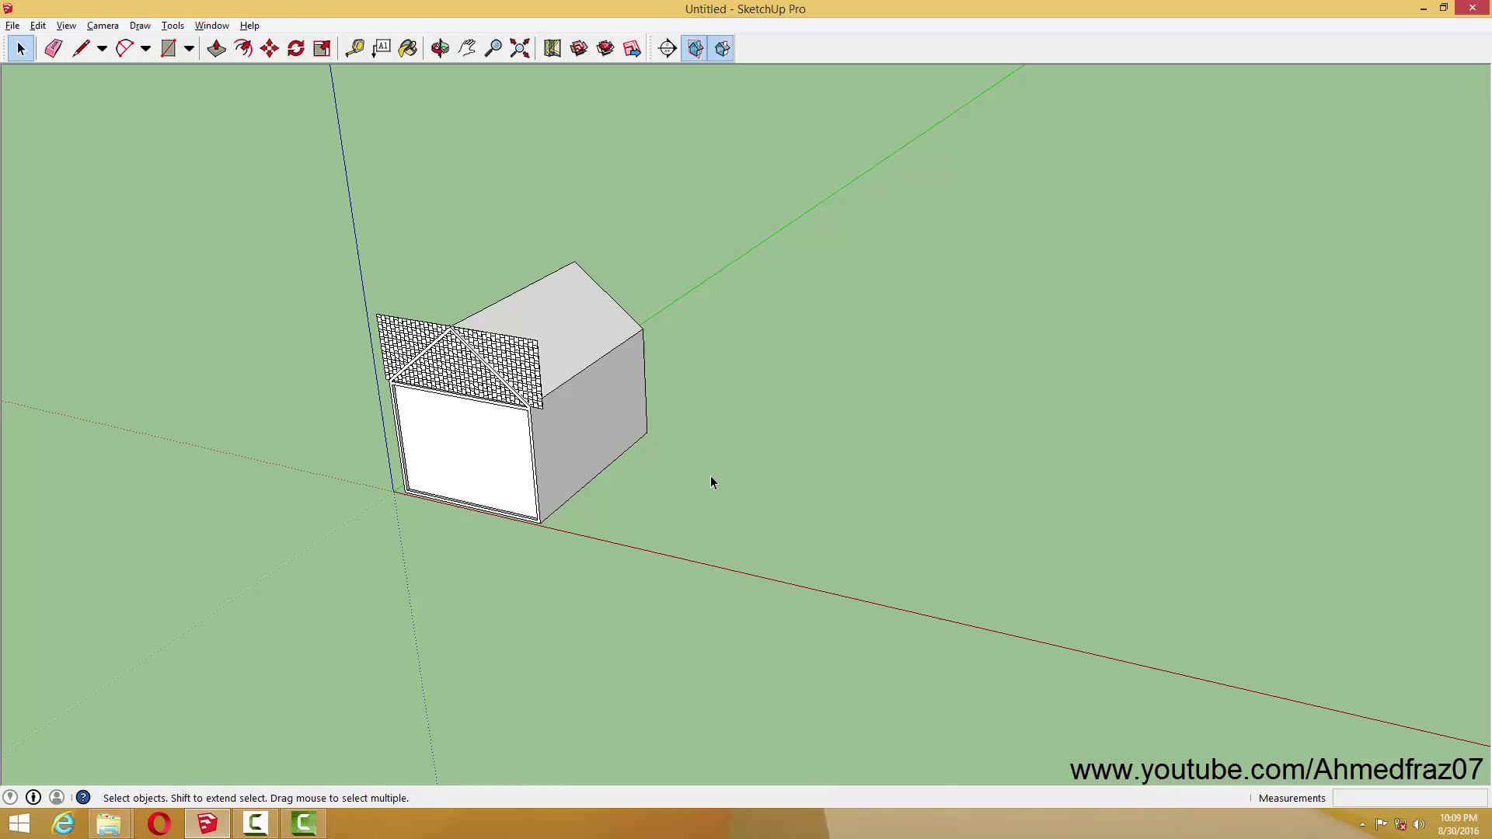
key(c)
click(748, 480)
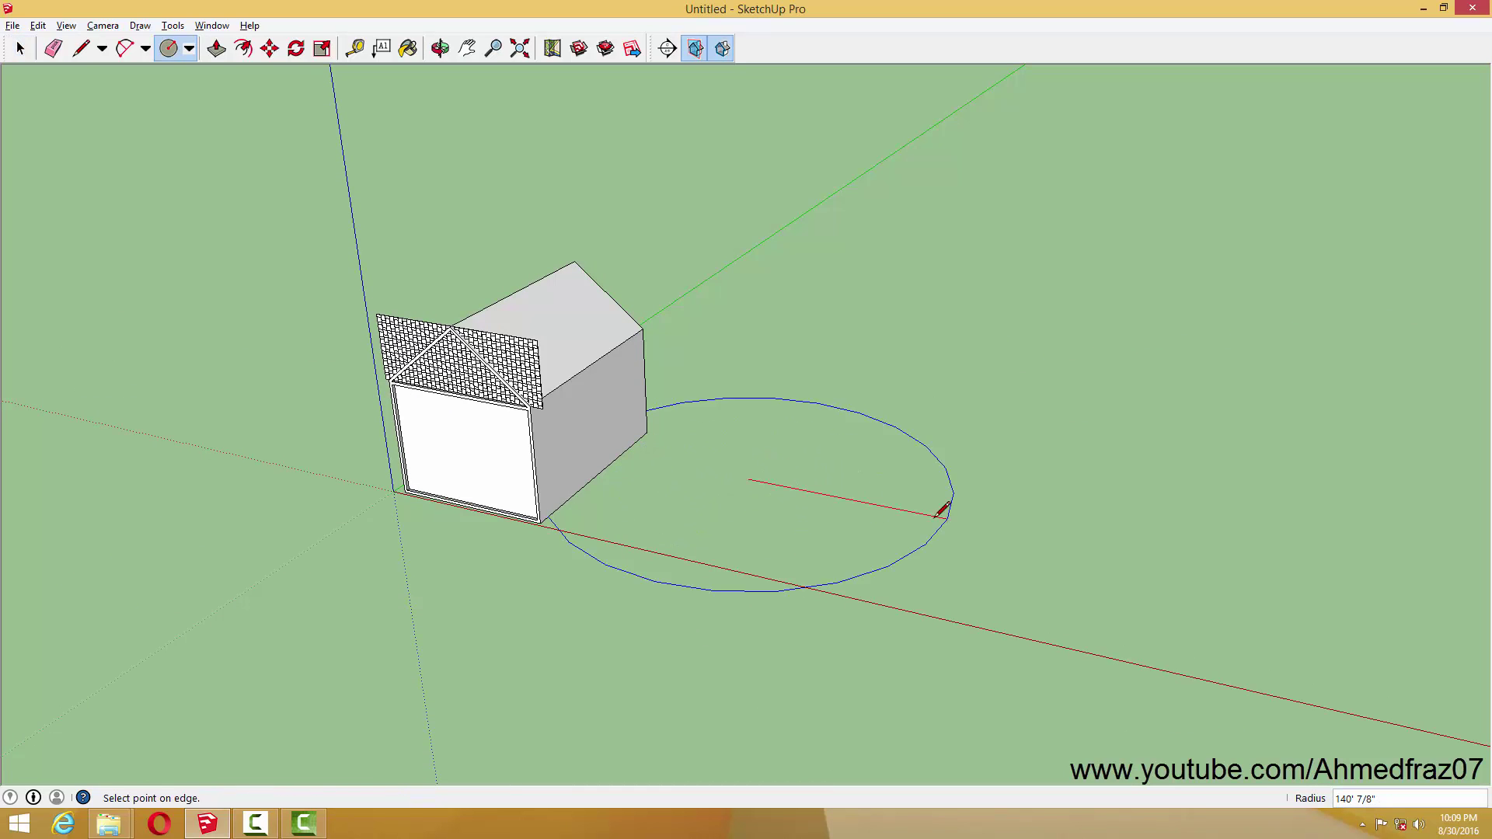
click(875, 491)
middle_drag(716, 483, 863, 152)
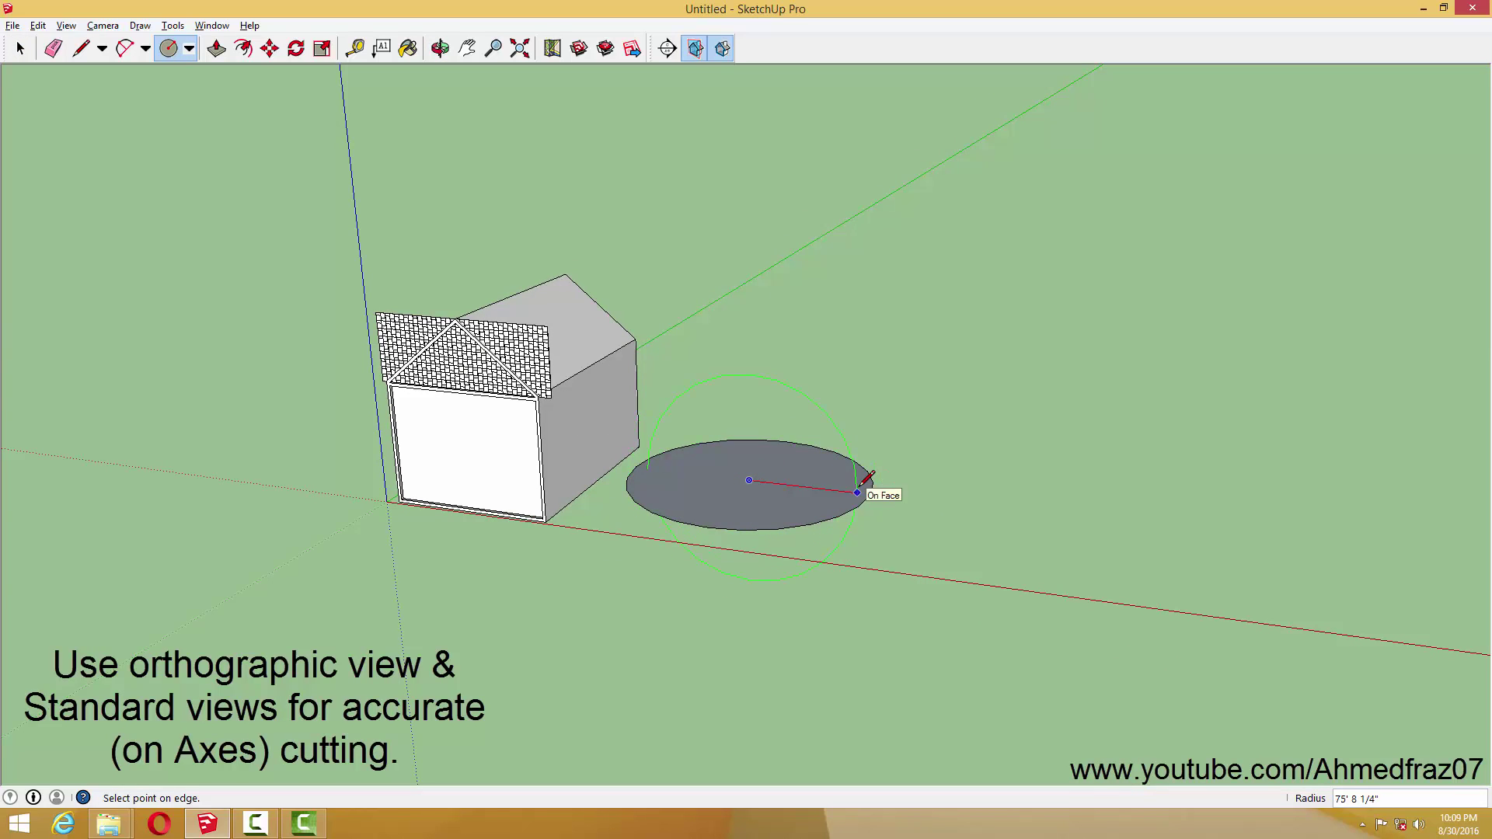
click(865, 485)
middle_drag(843, 517, 740, 523)
Sweep the vertical circle around the ground circle with Follow Me into a sphere
key(space)
key(p)
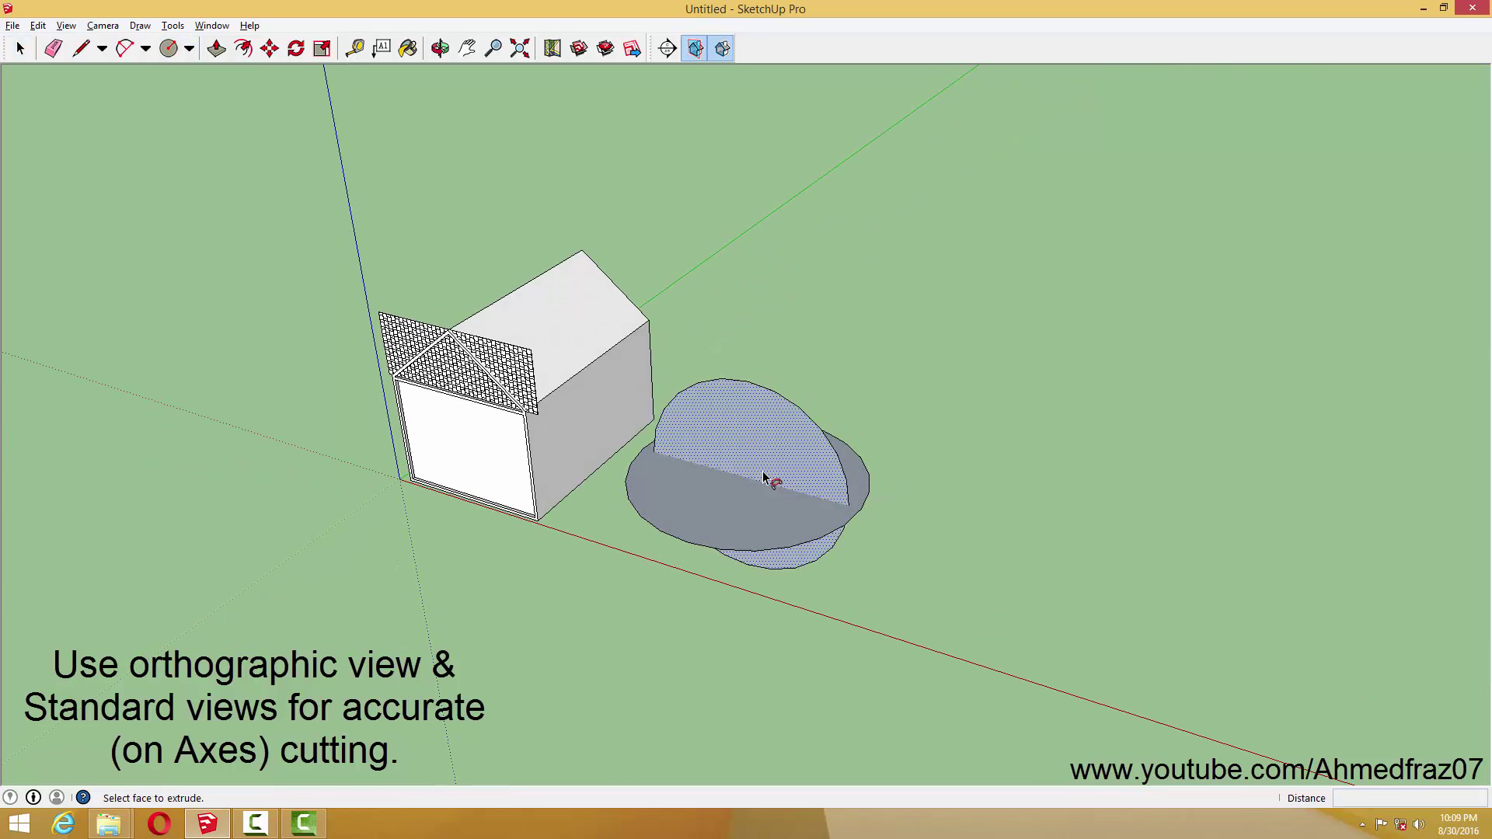
click(764, 477)
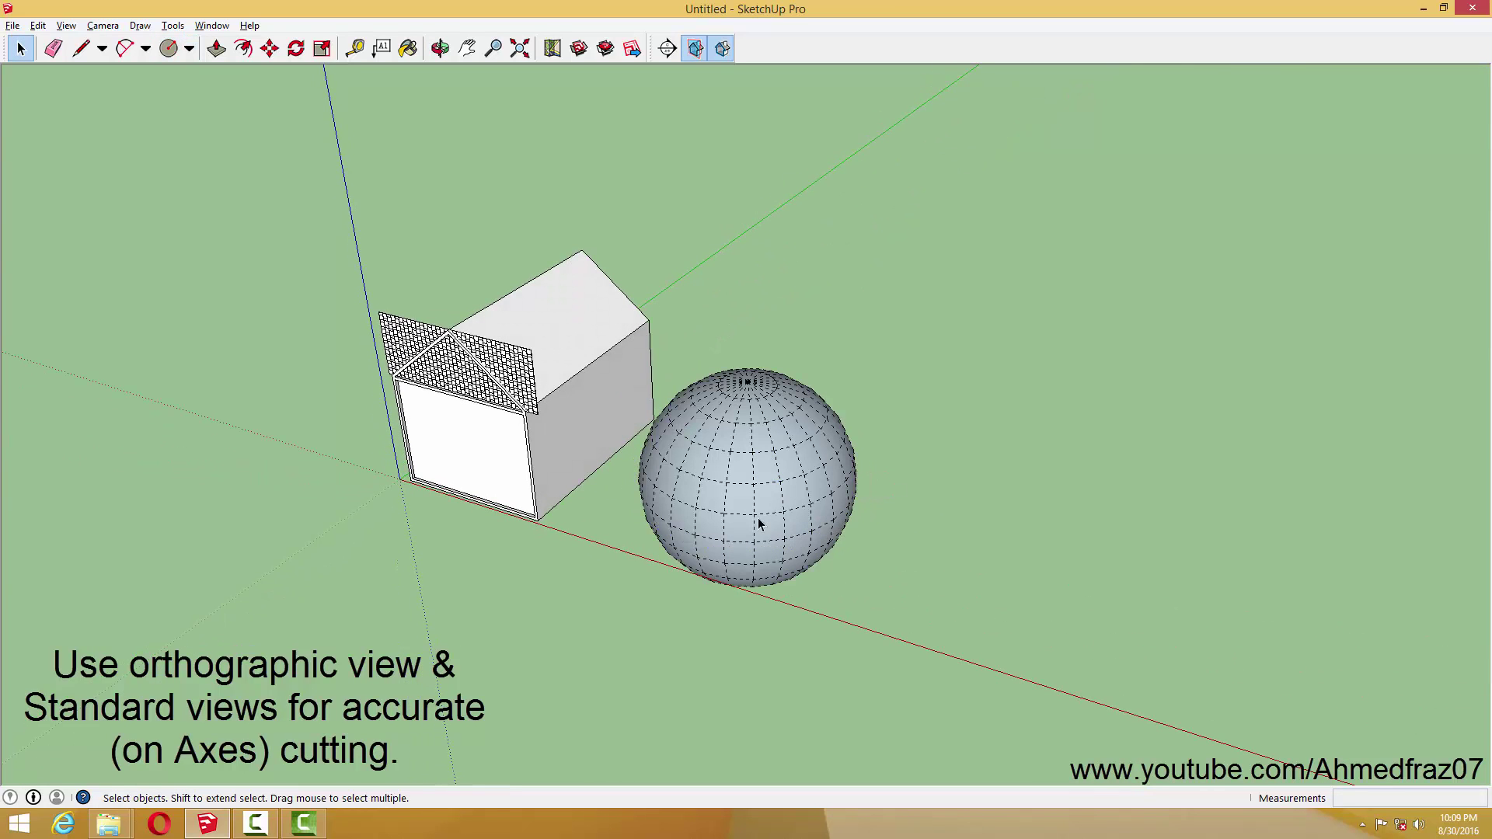
middle_drag(760, 520, 851, 354)
mouse_move(766, 421)
middle_down()
mouse_move(749, 443)
mouse_move(826, 409)
middle_up()
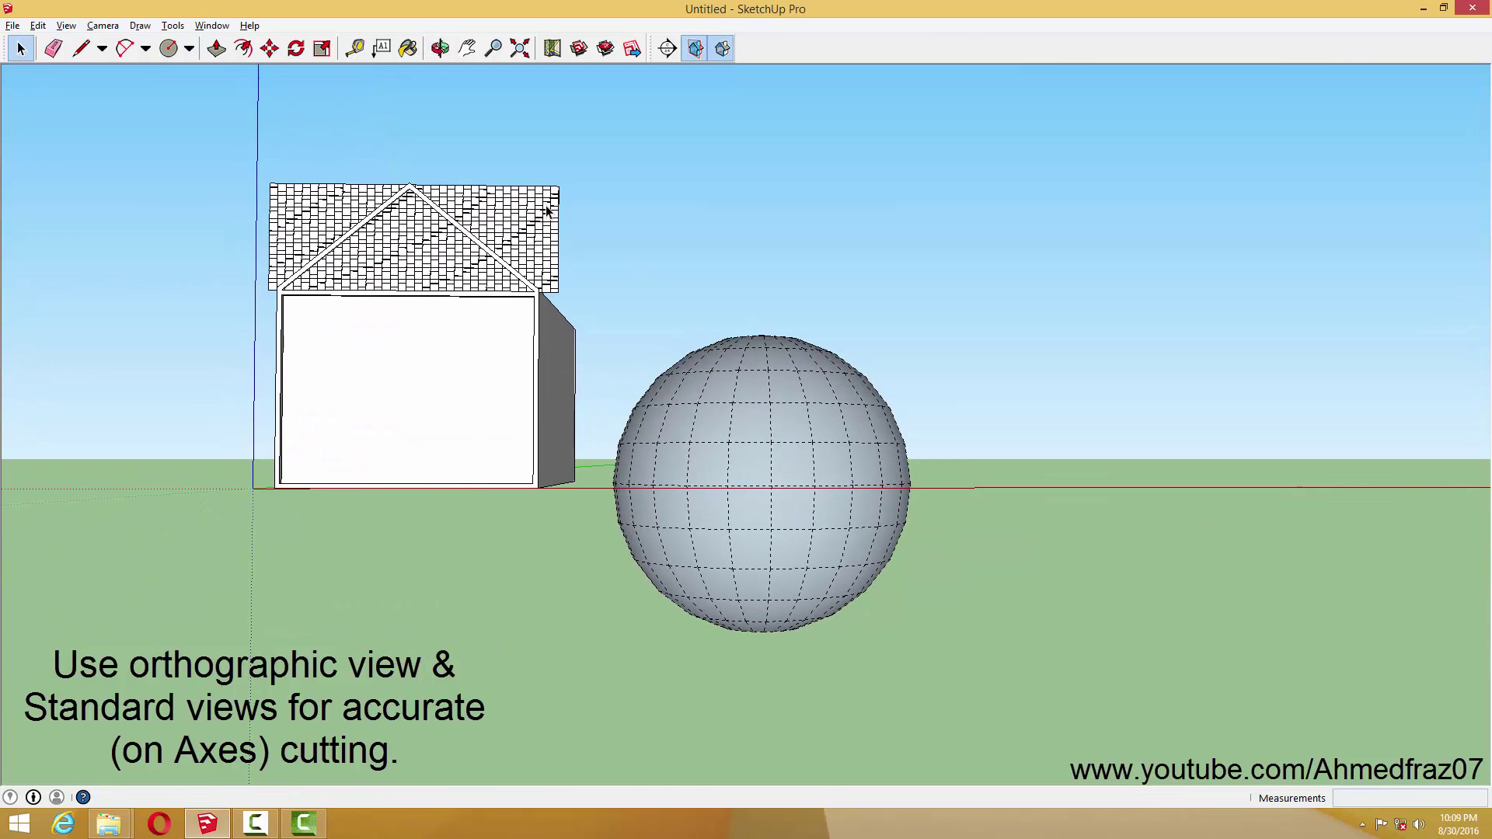
Switch the camera to Parallel Projection
click(98, 26)
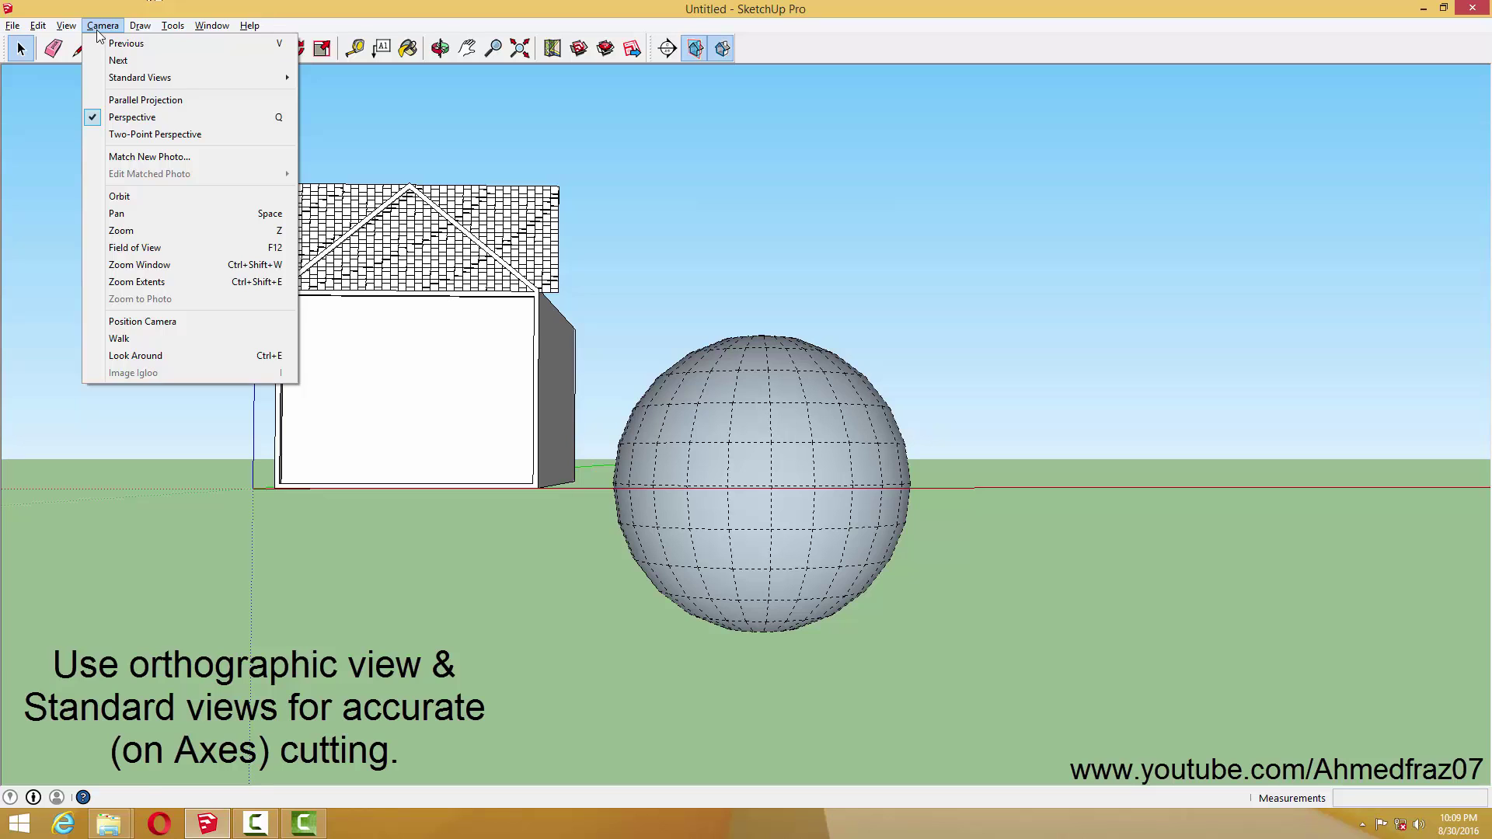
click(148, 106)
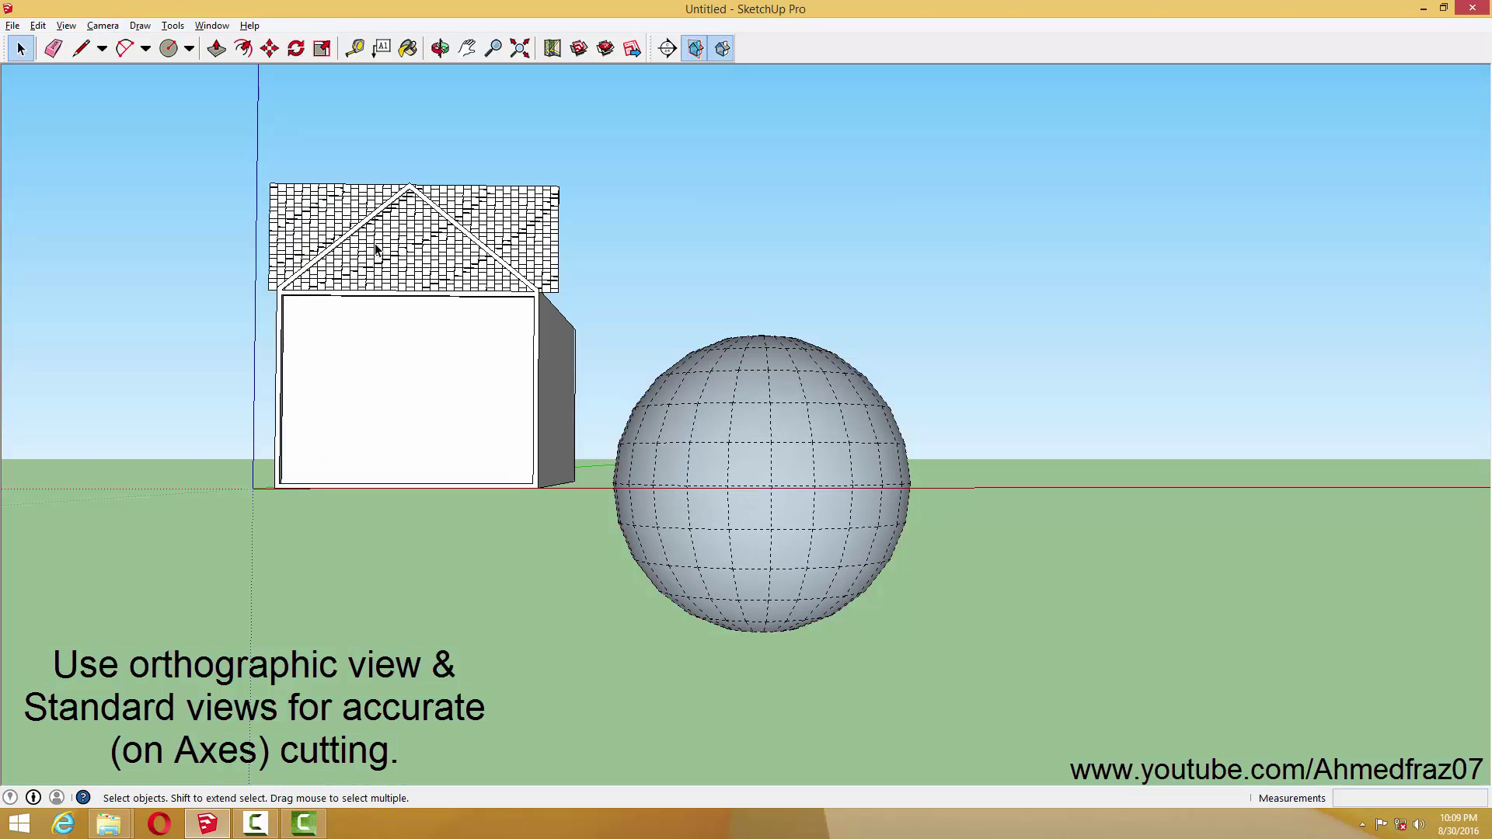
middle_drag(784, 424, 749, 423)
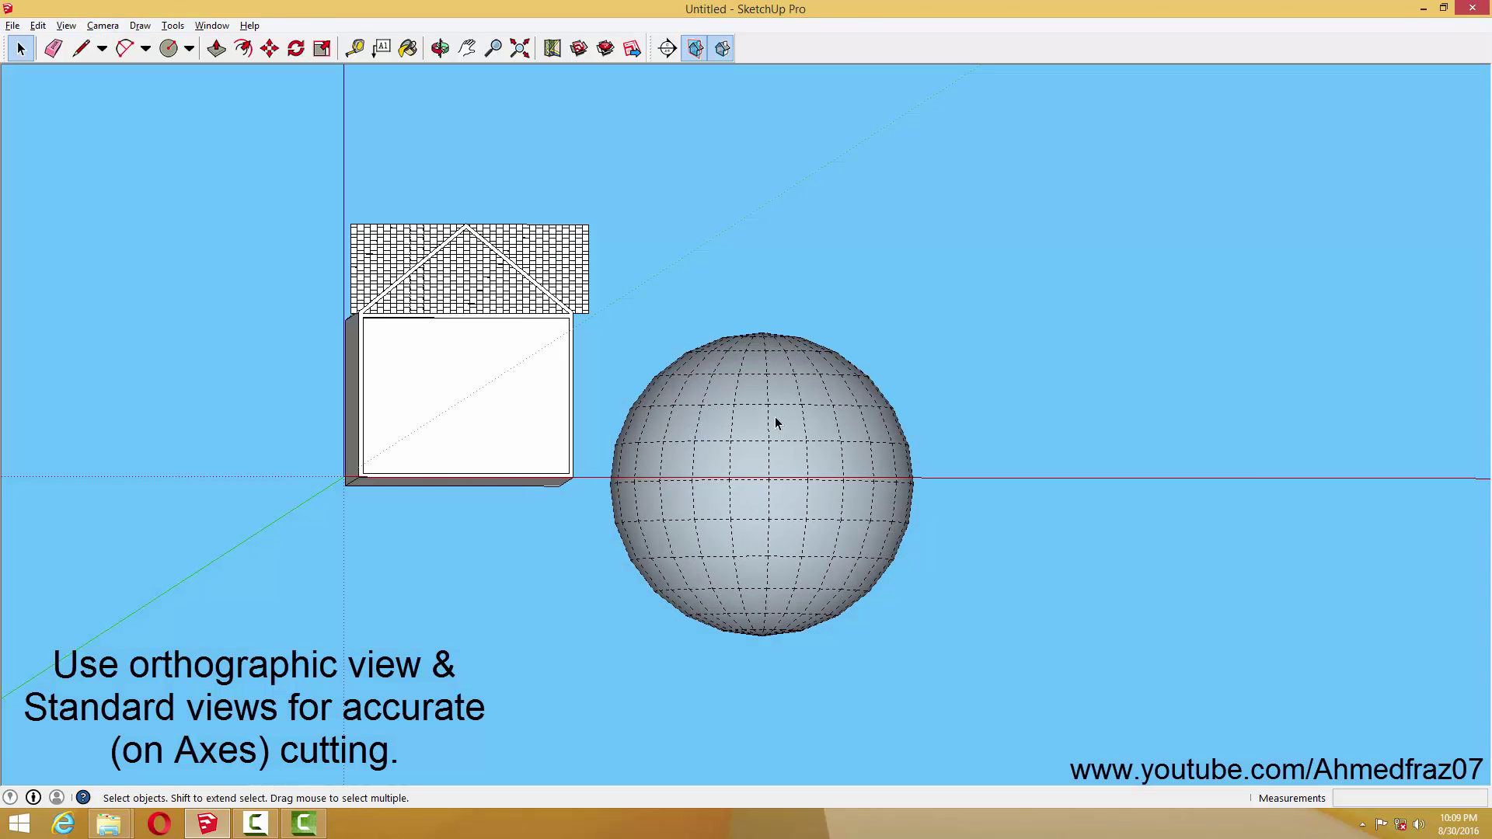
Enable and dock the Views toolbar, then show the Front view
right_click(823, 44)
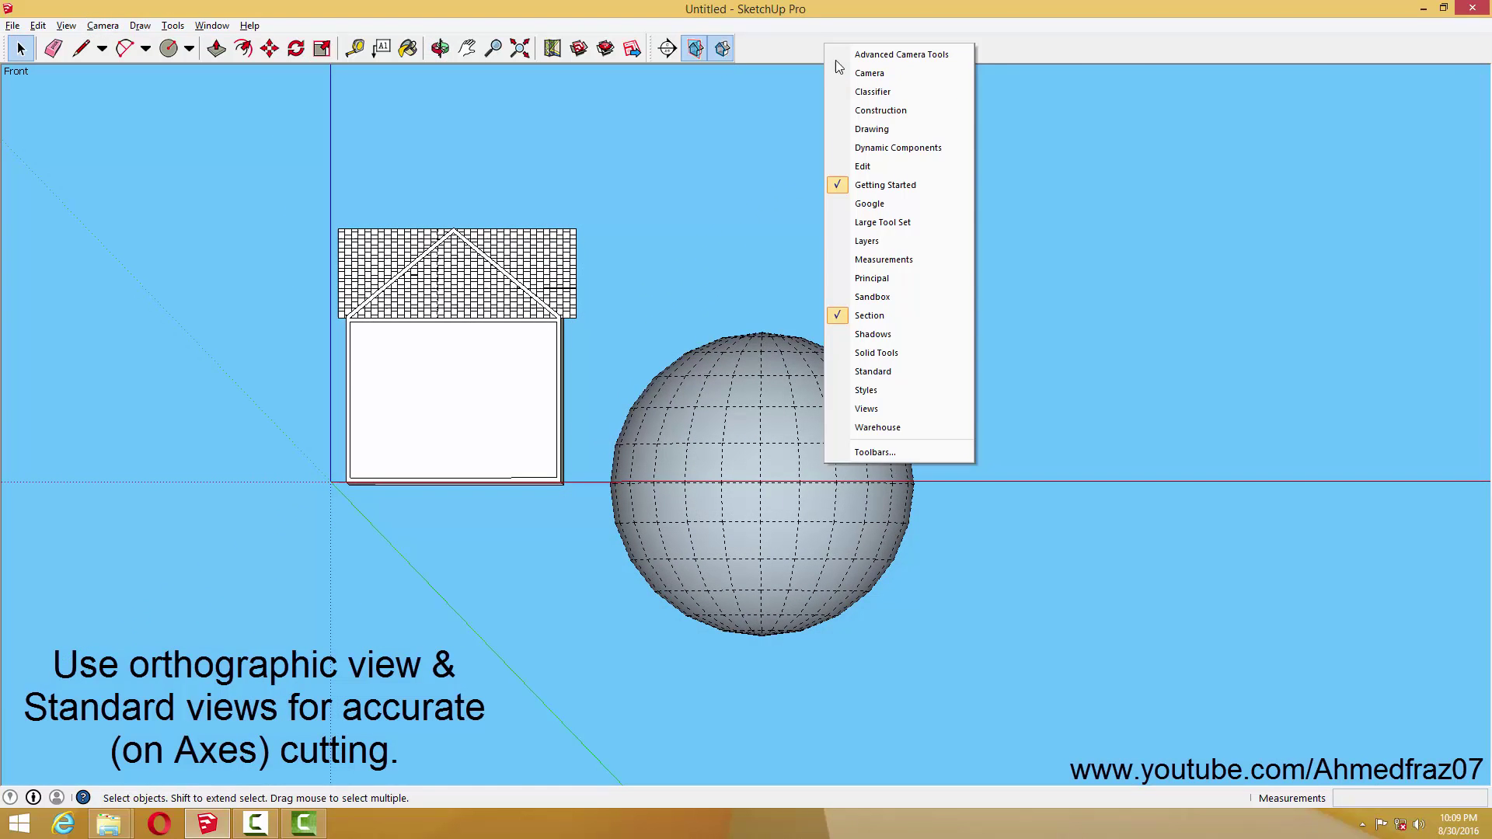
click(884, 402)
drag(585, 45, 759, 80)
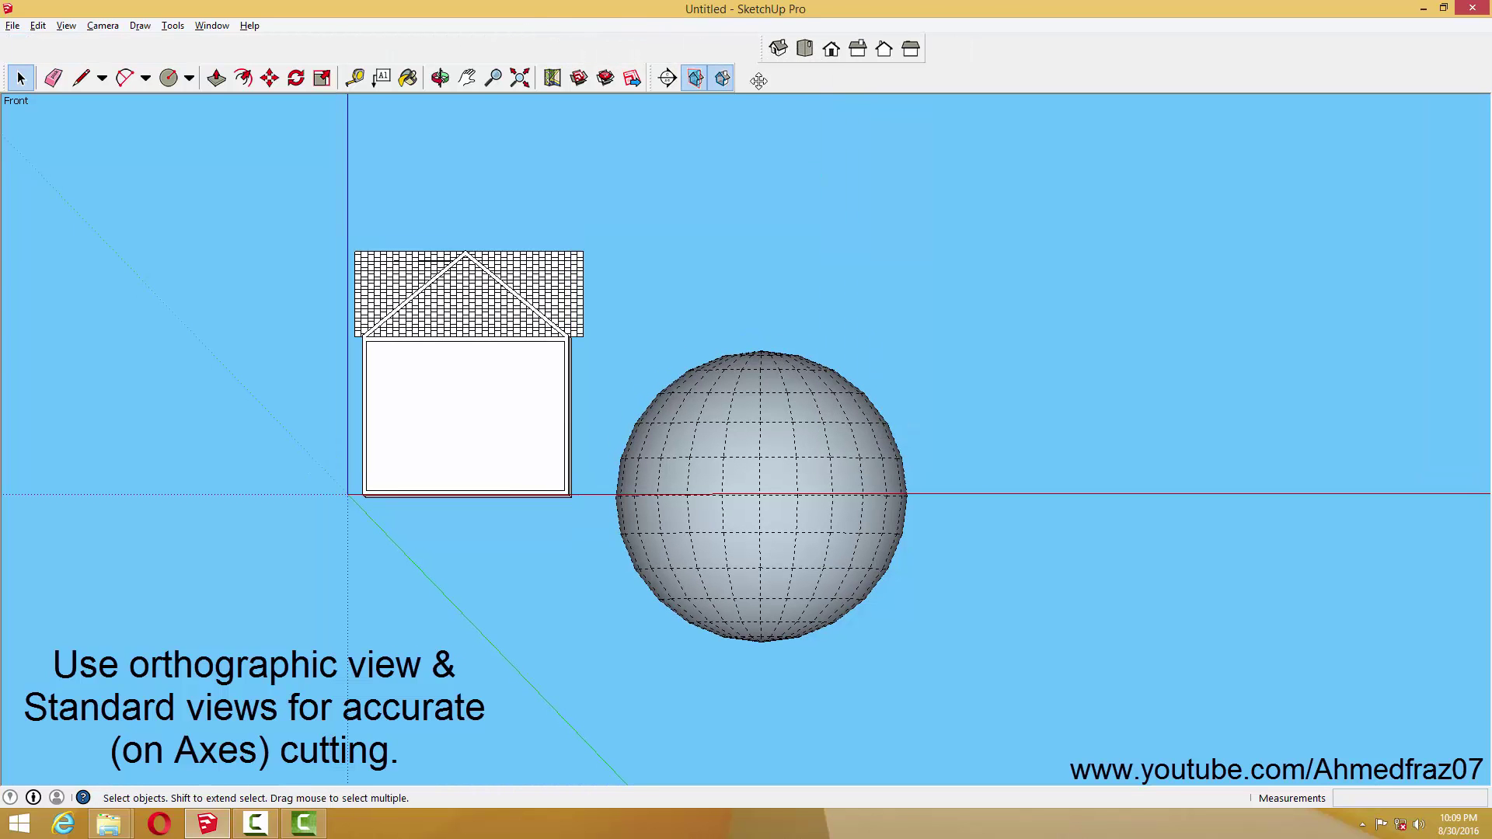
click(809, 51)
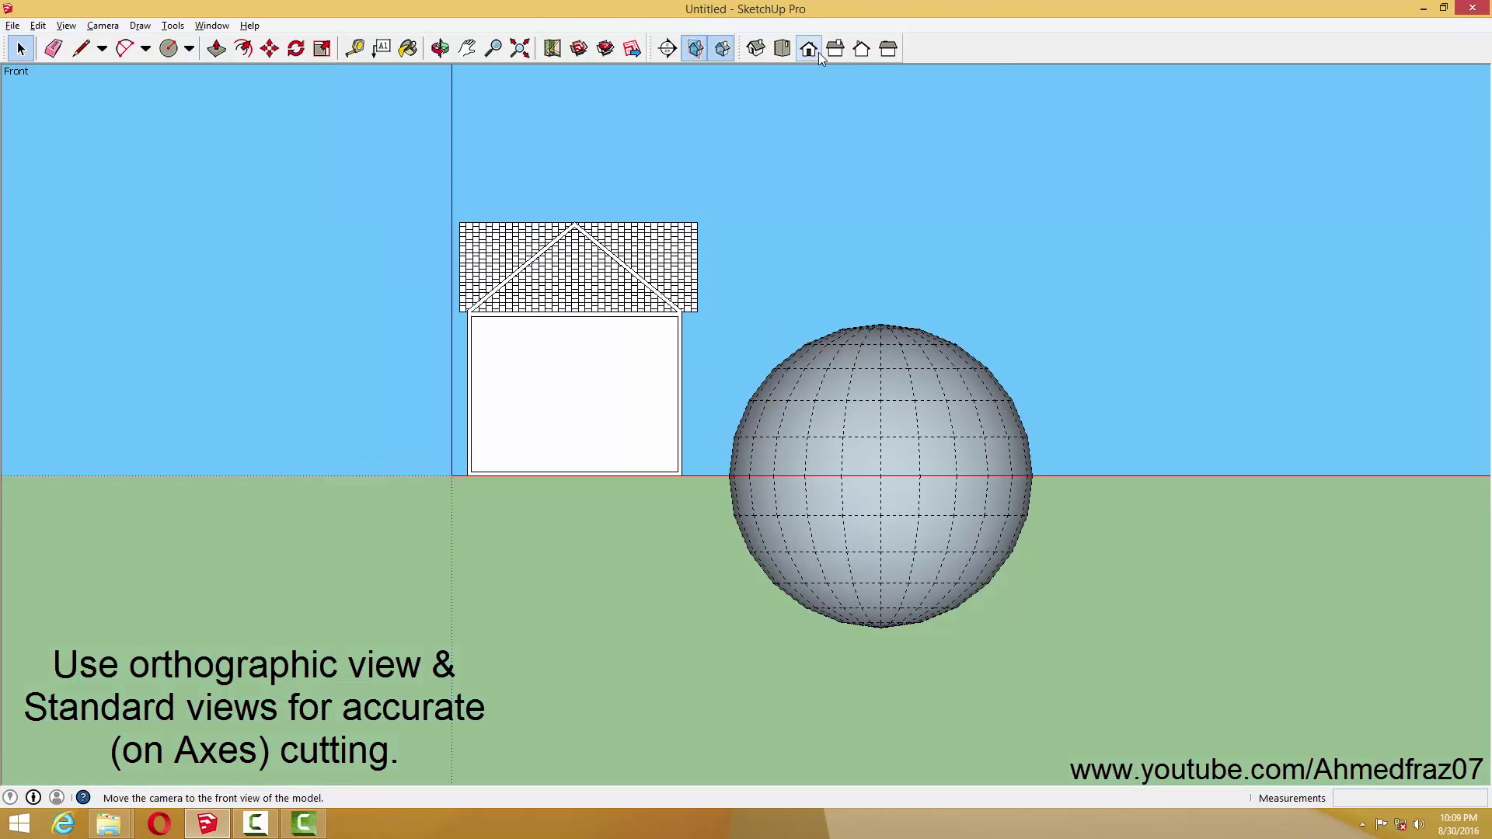
Cut the sphere horizontally just above its middle with Zorro in Front view
click(775, 441)
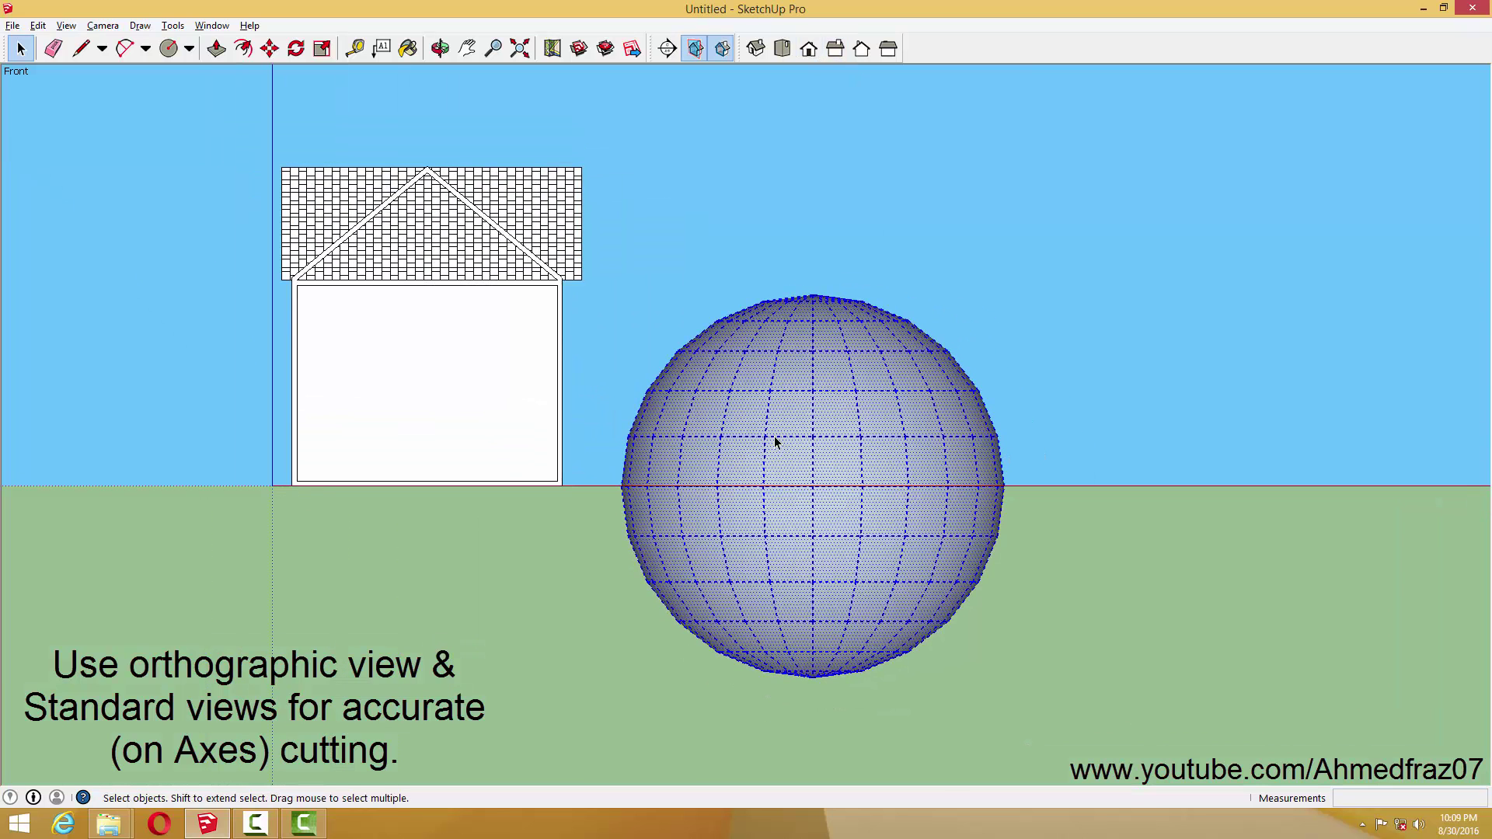
key(alt+x)
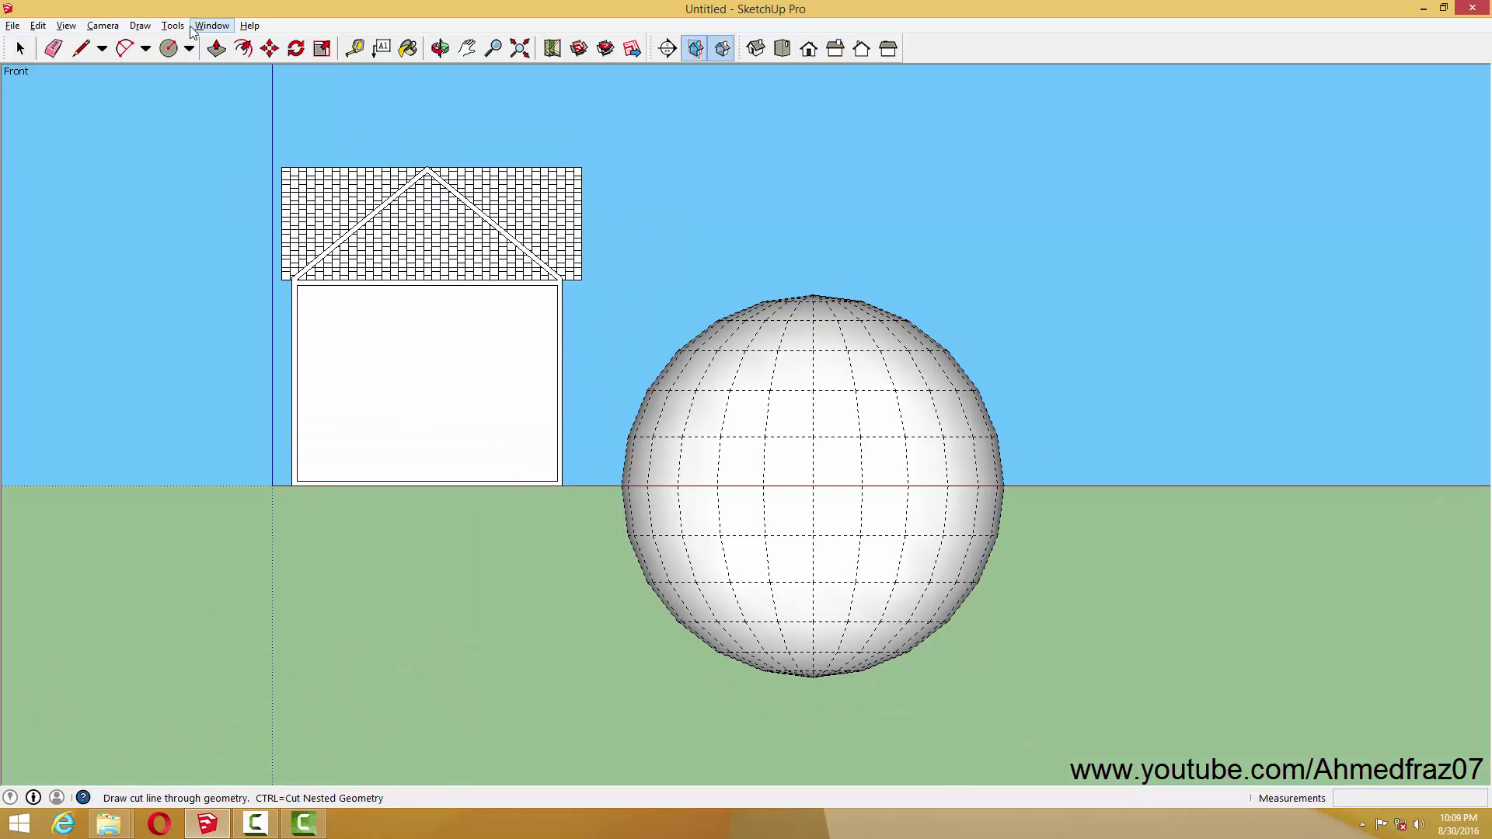
click(171, 26)
click(236, 440)
click(590, 460)
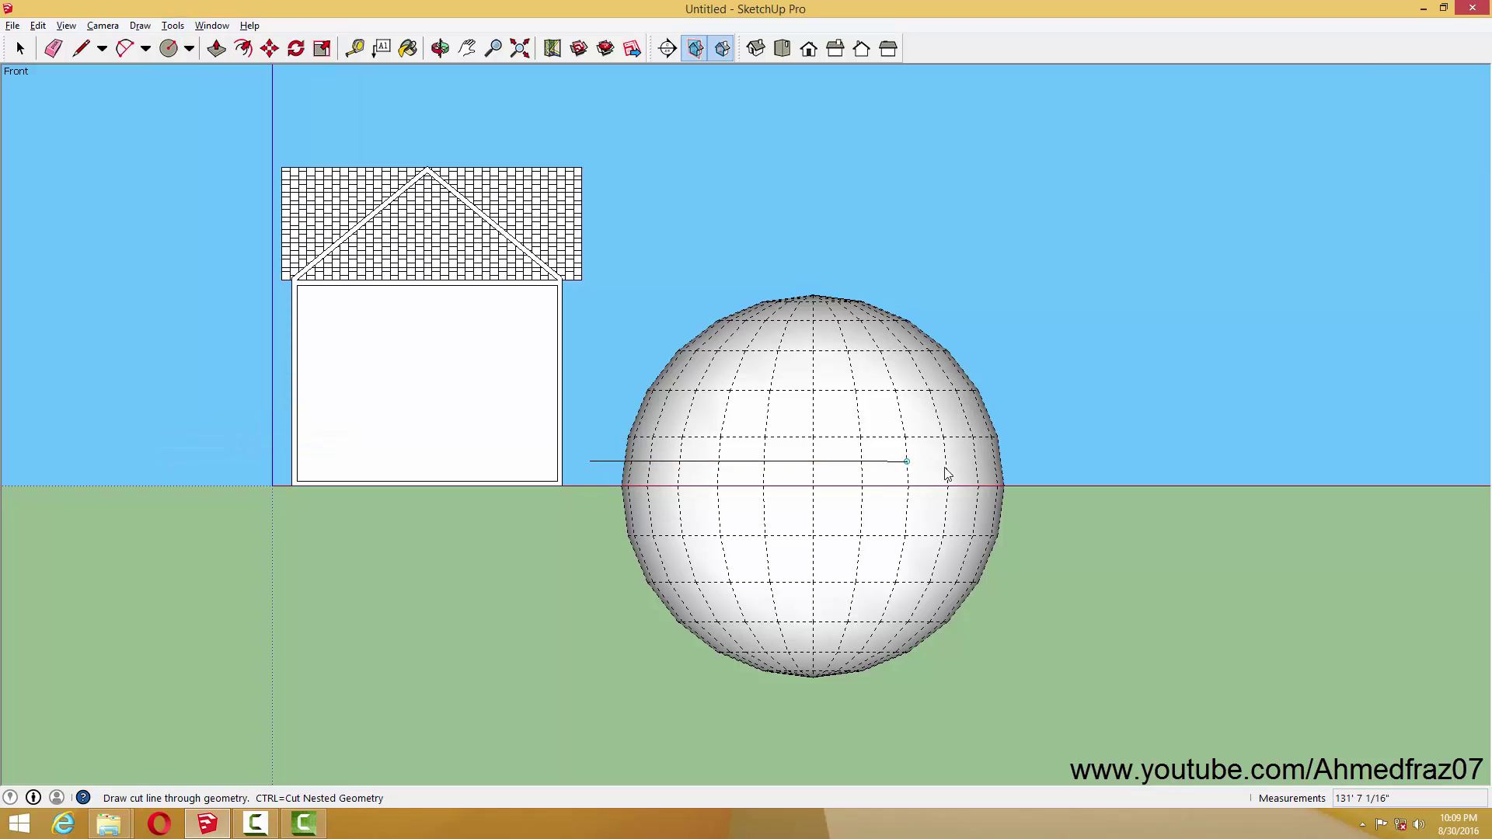
click(1074, 464)
key(space)
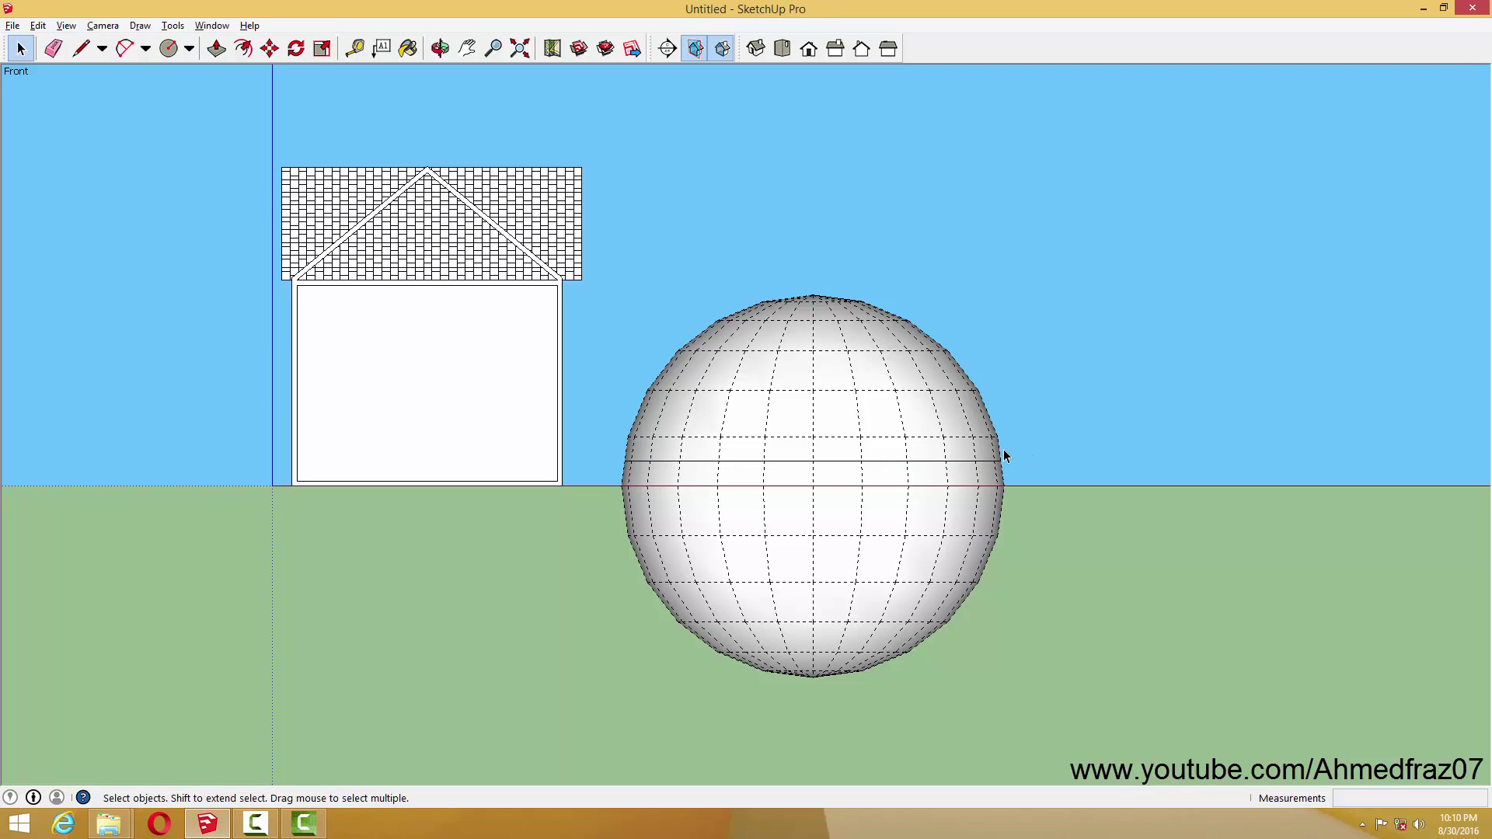
Delete the sphere's upper half, leaving a bowl, and orbit to view it
drag(622, 243, 1011, 463)
key(Delete)
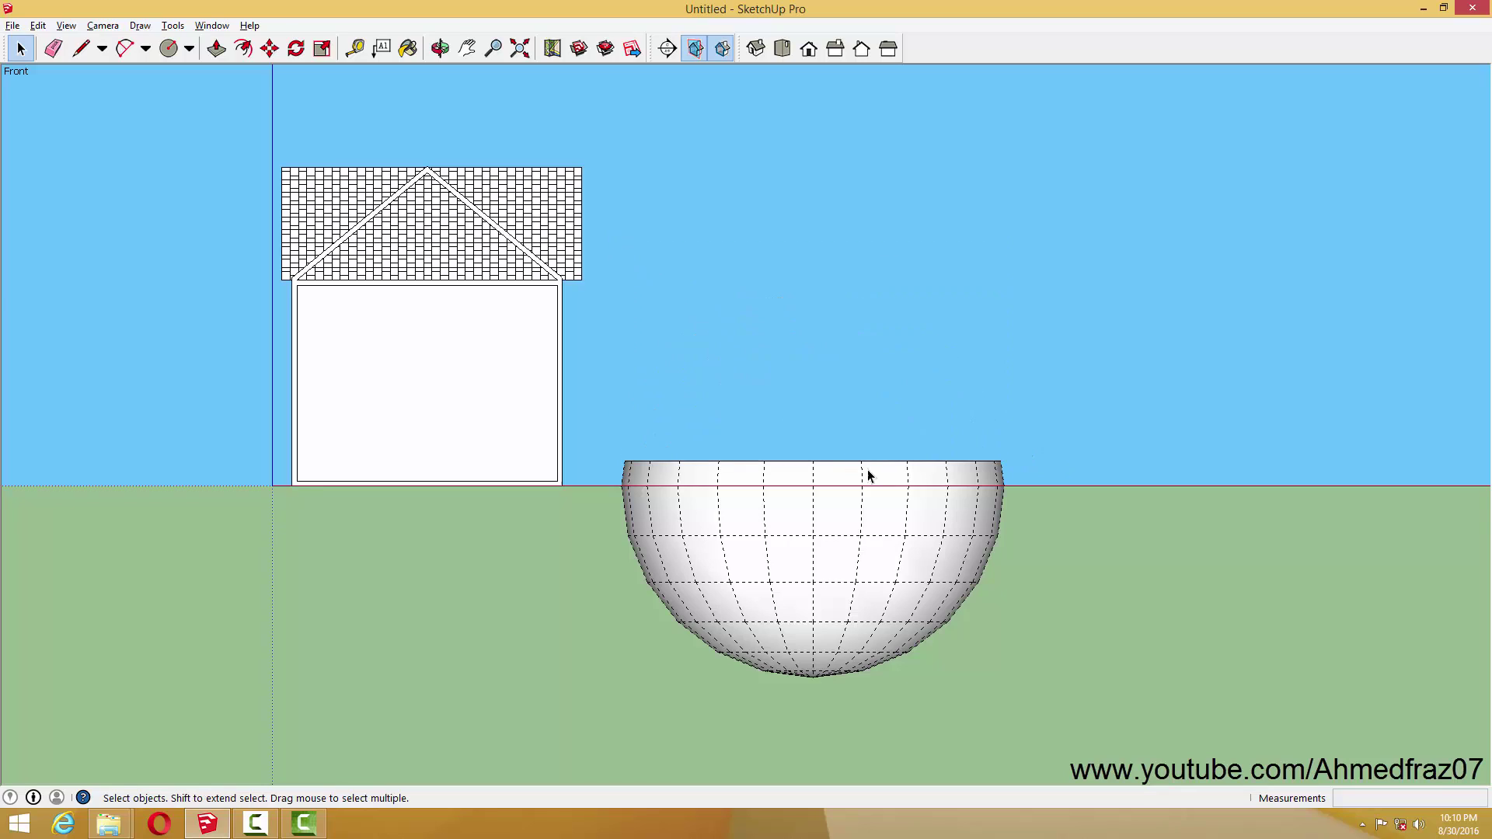
mouse_move(867, 470)
middle_down()
mouse_move(804, 466)
mouse_move(944, 484)
middle_up()
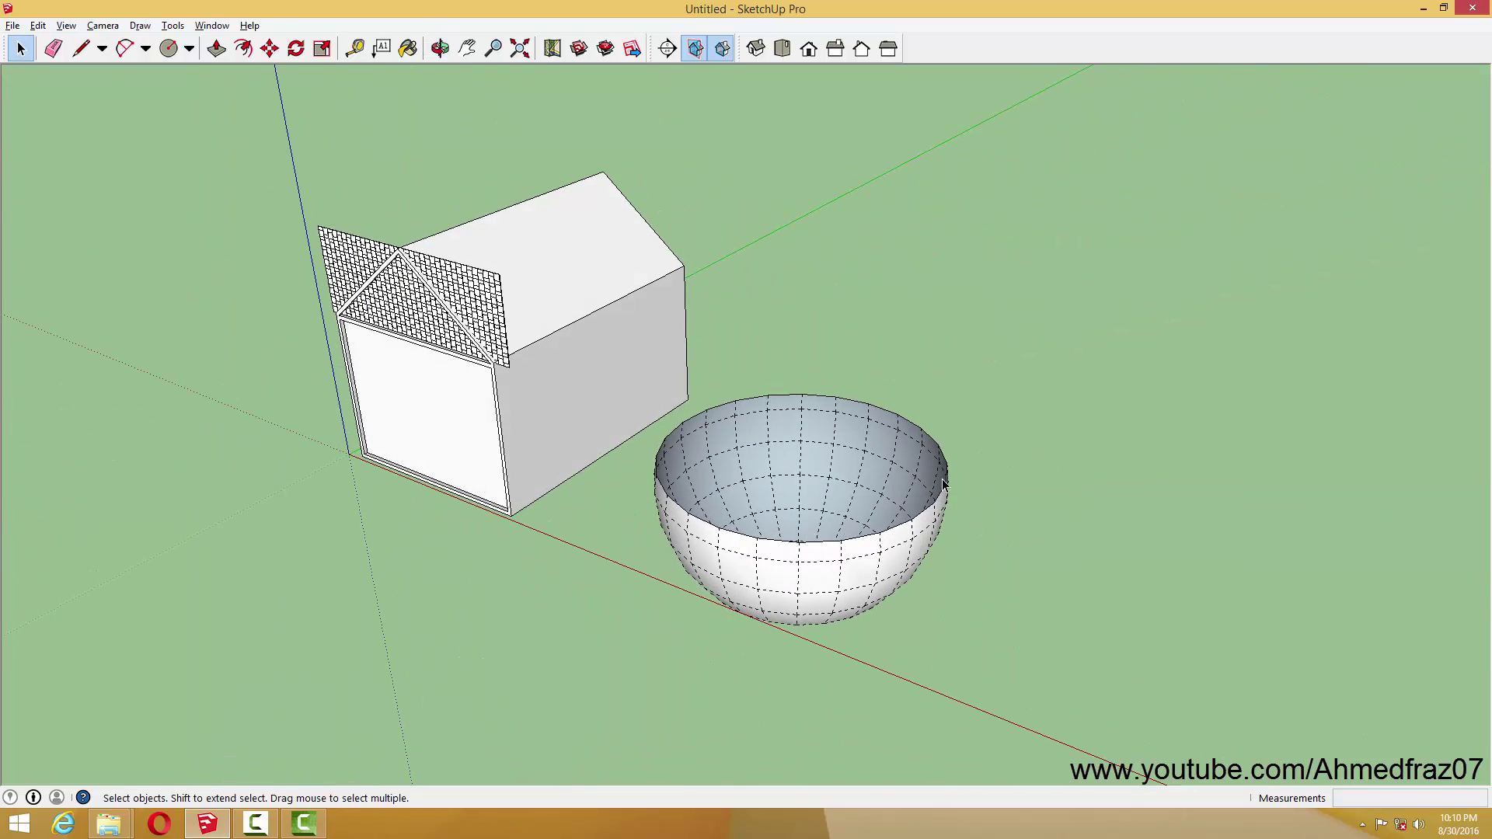
mouse_move(328, 742)
middle_down()
mouse_move(523, 476)
mouse_move(801, 521)
middle_up()
click(801, 520)
key(Delete)
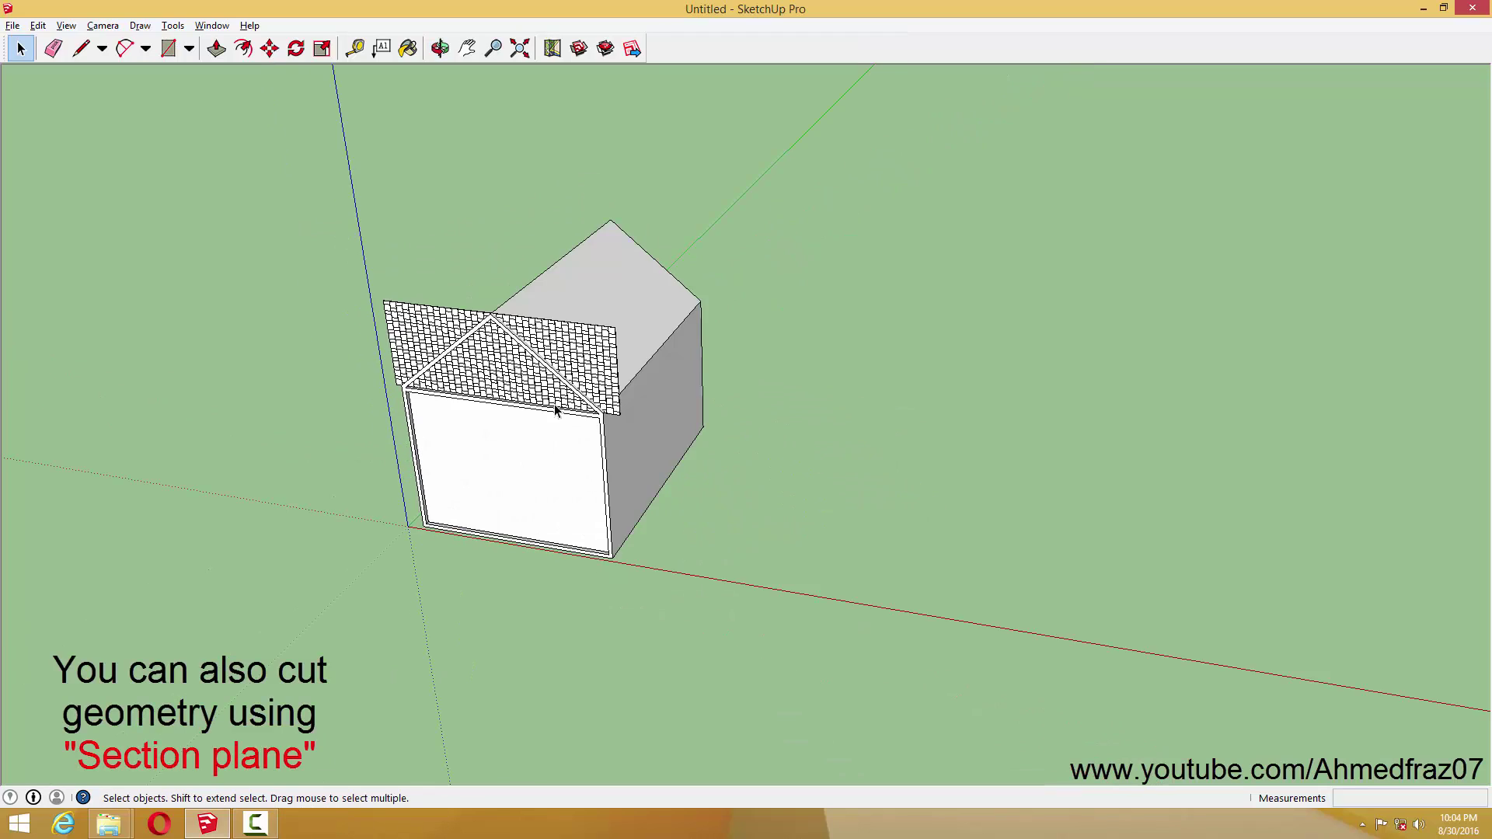
middle_drag(676, 333, 573, 344)
key(space)
click(827, 305)
double_click(828, 305)
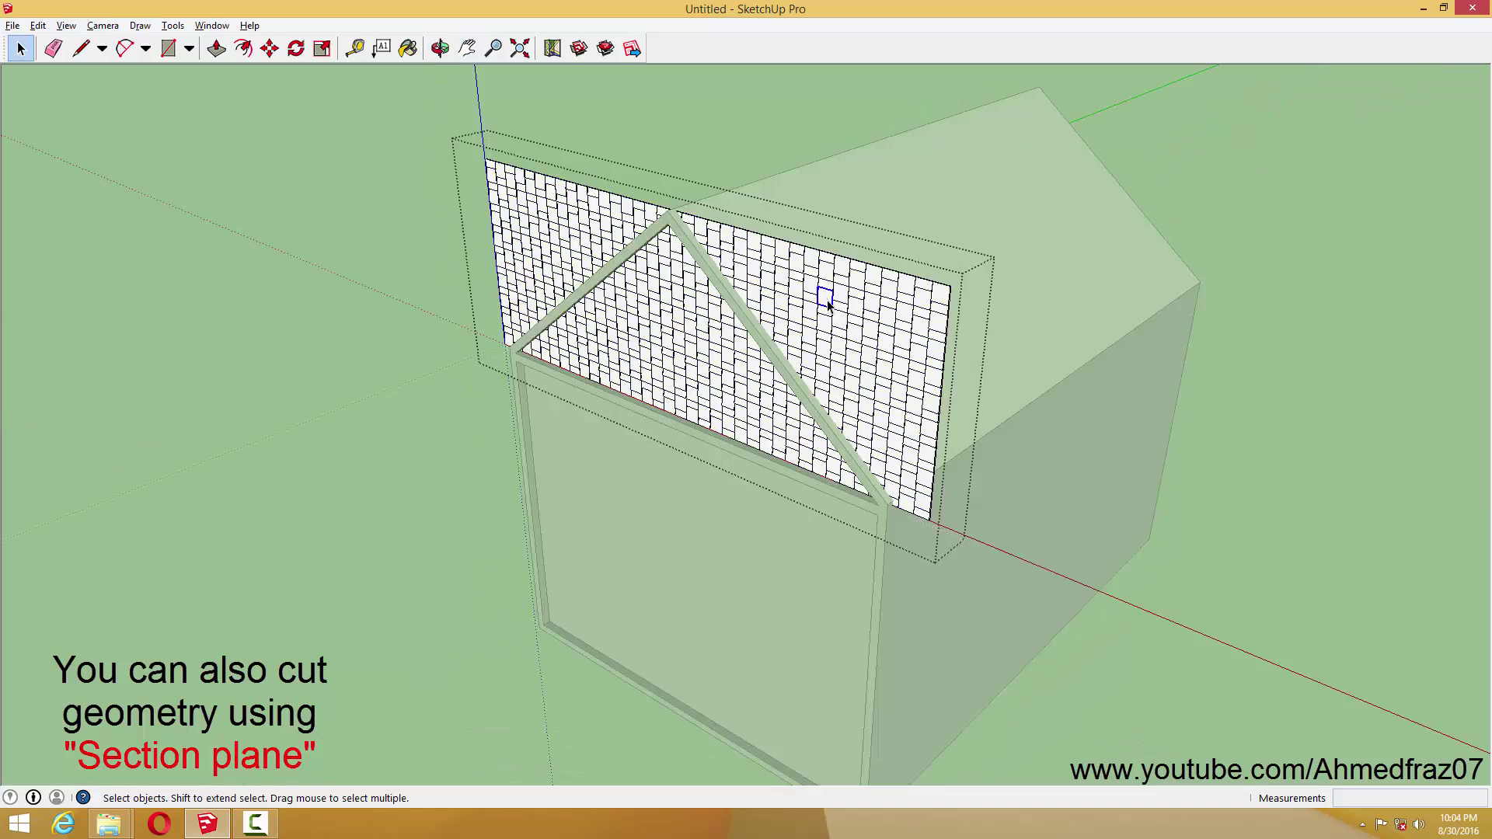
scroll(828, 303, up, 2)
scroll(847, 301, up, 2)
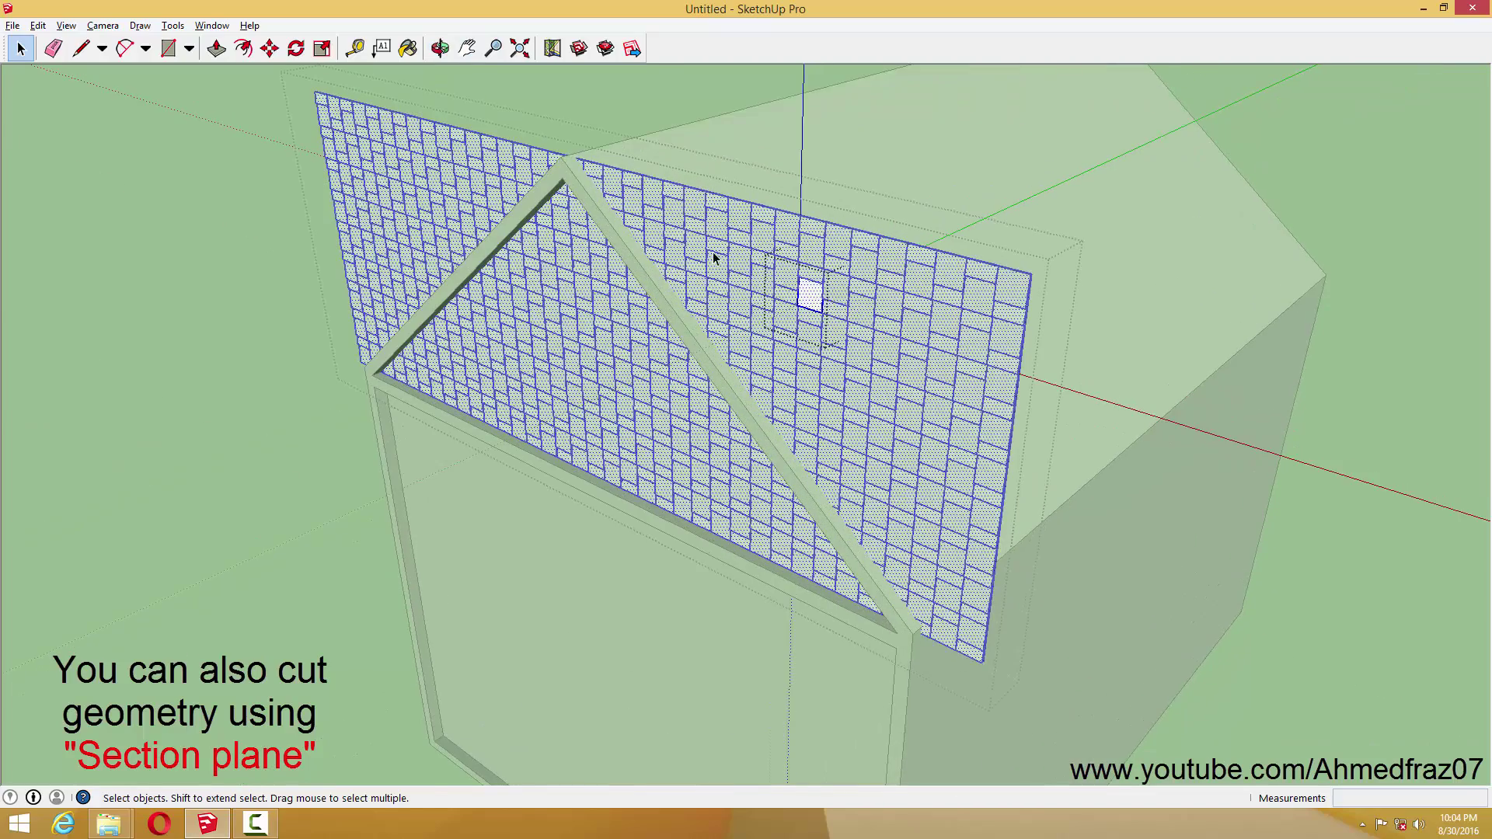
key(Escape)
key(Escape)
scroll(665, 237, down, 3)
click(731, 248)
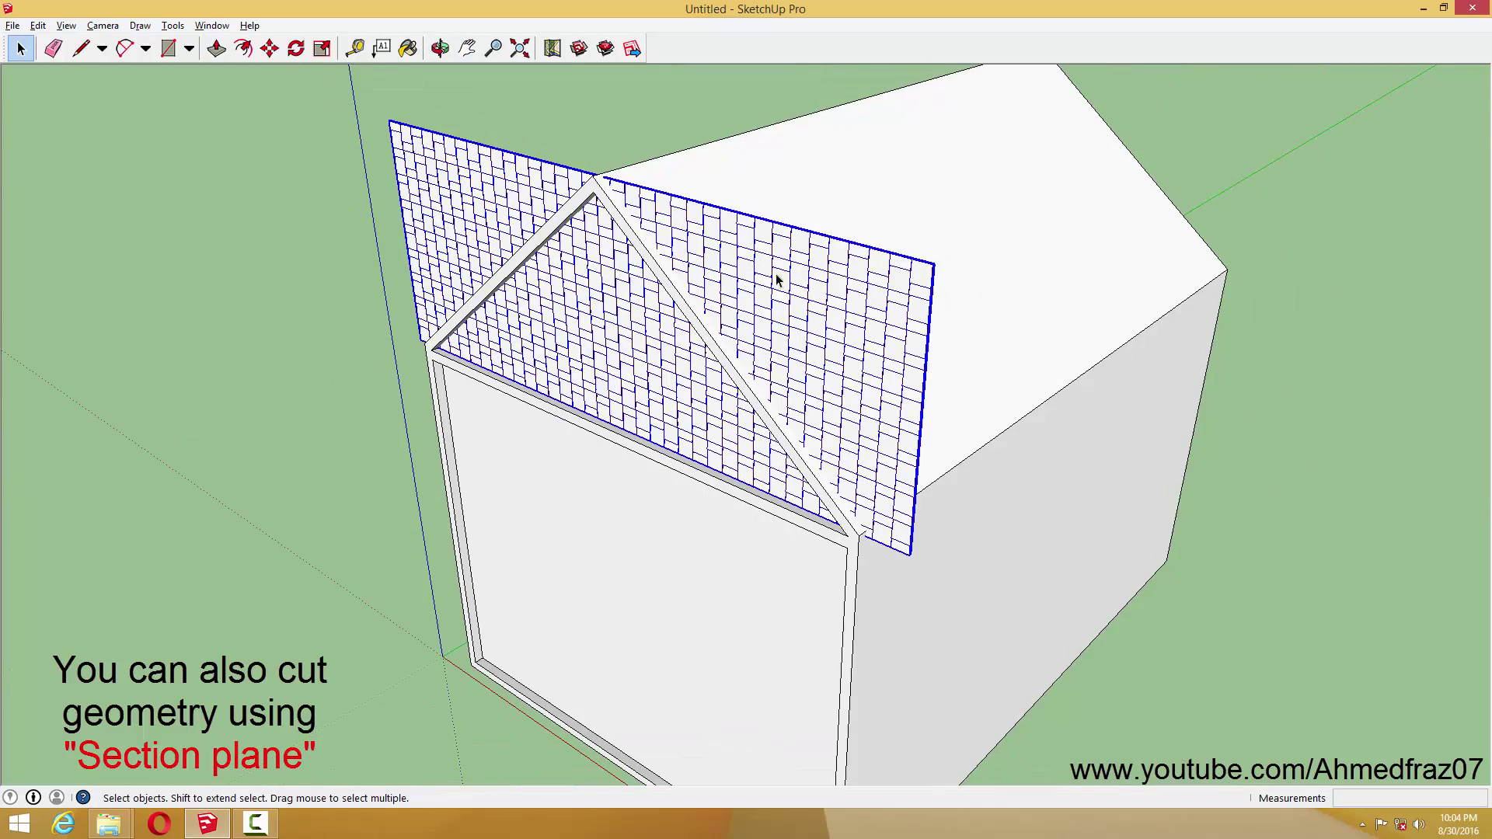
shift+middle_drag(776, 282, 681, 291)
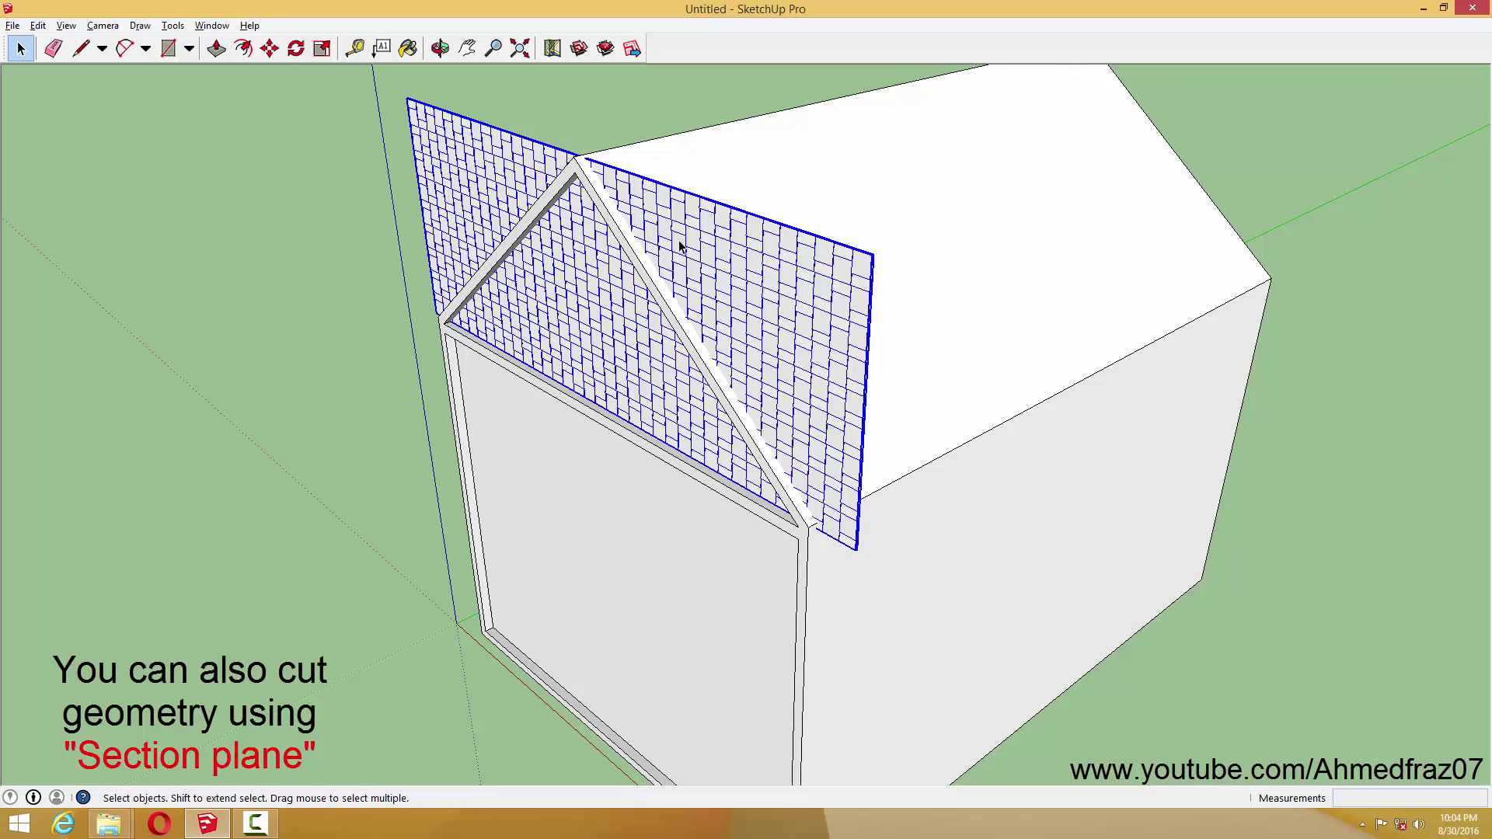
right_click(737, 233)
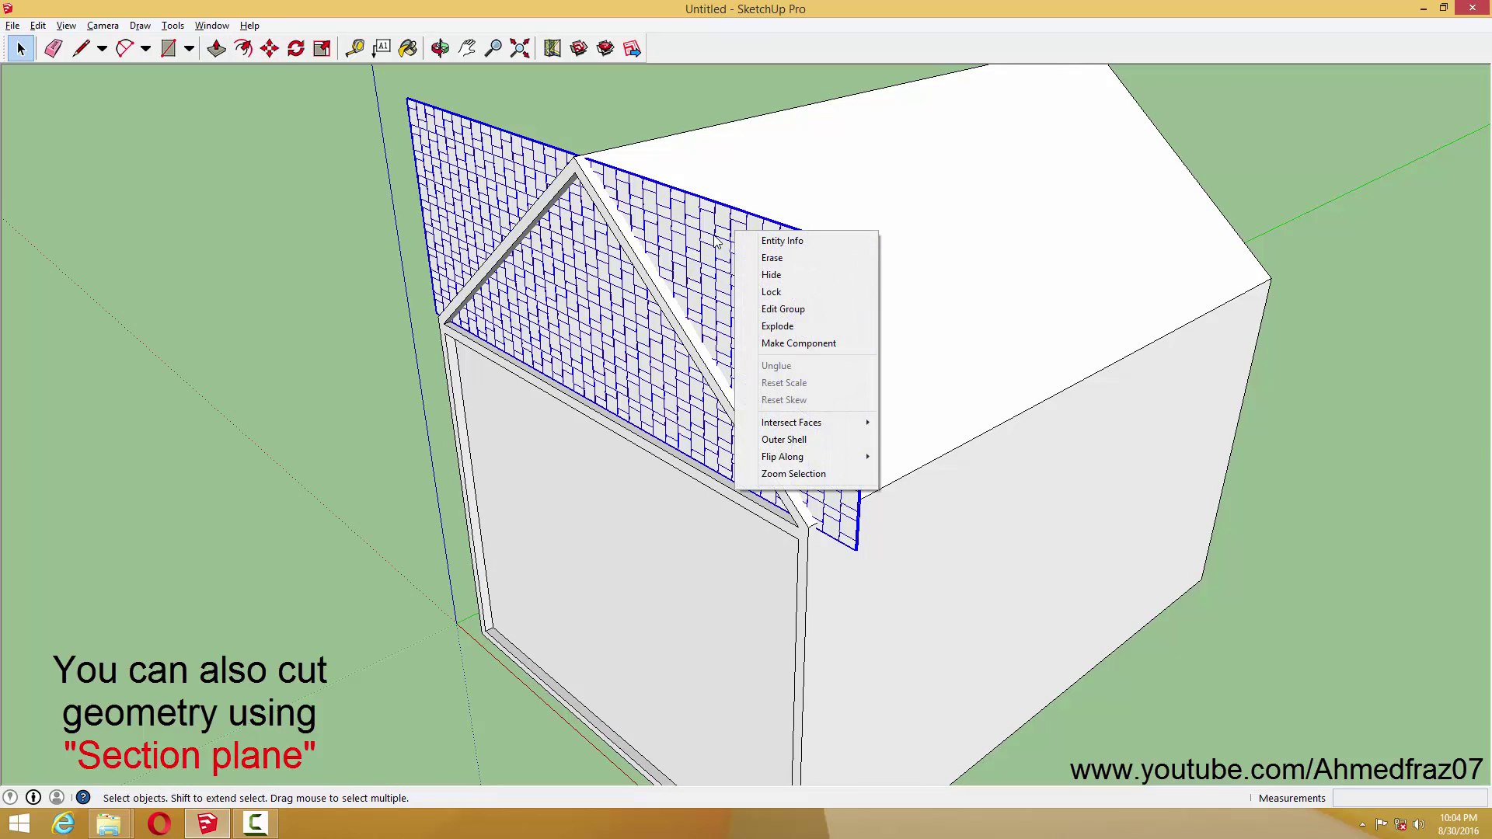
click(682, 207)
Enable the Section toolbar and dock it beside the other toolbars
right_click(669, 58)
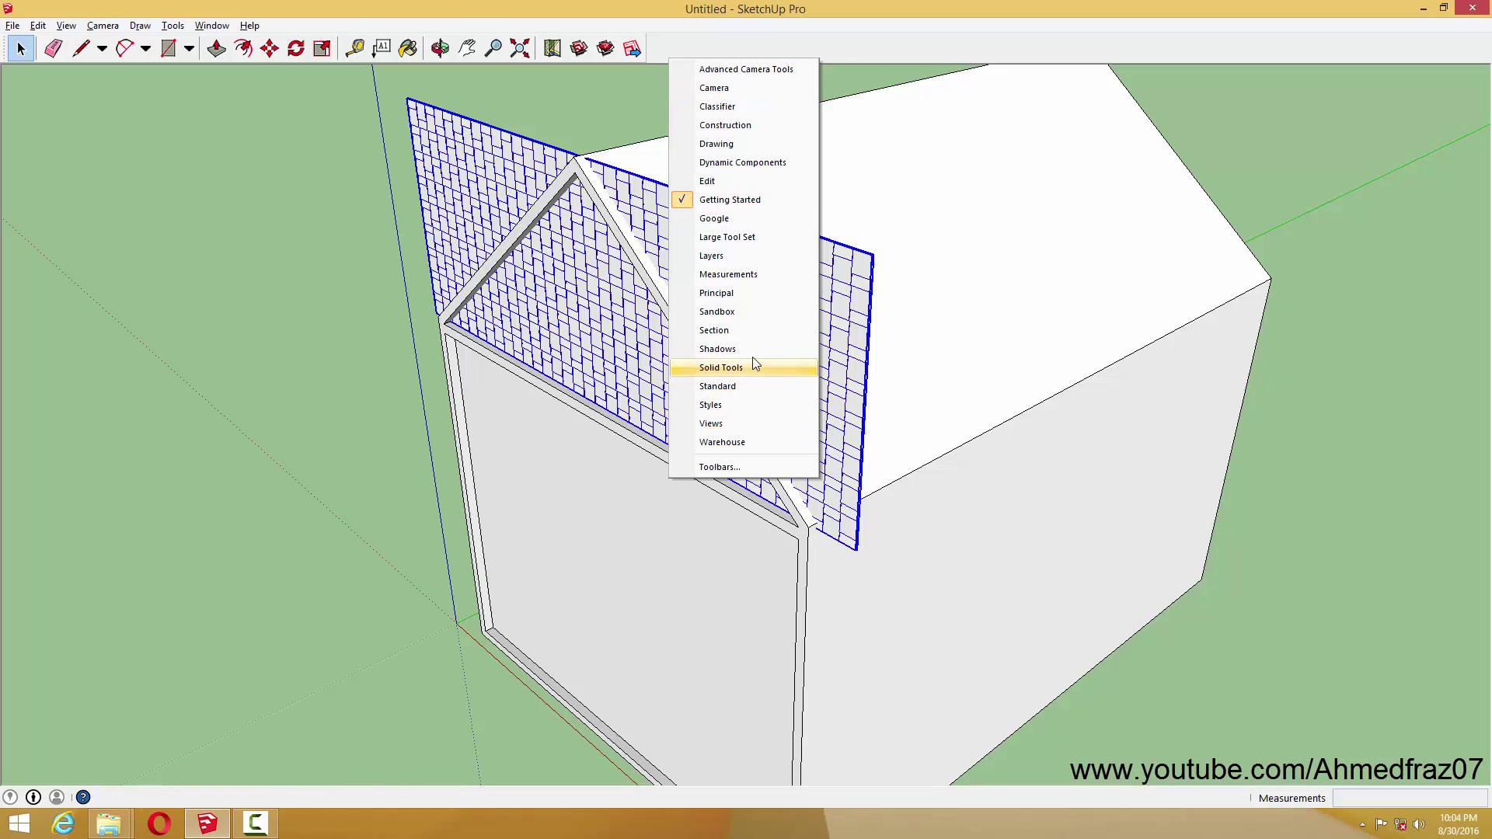
click(714, 330)
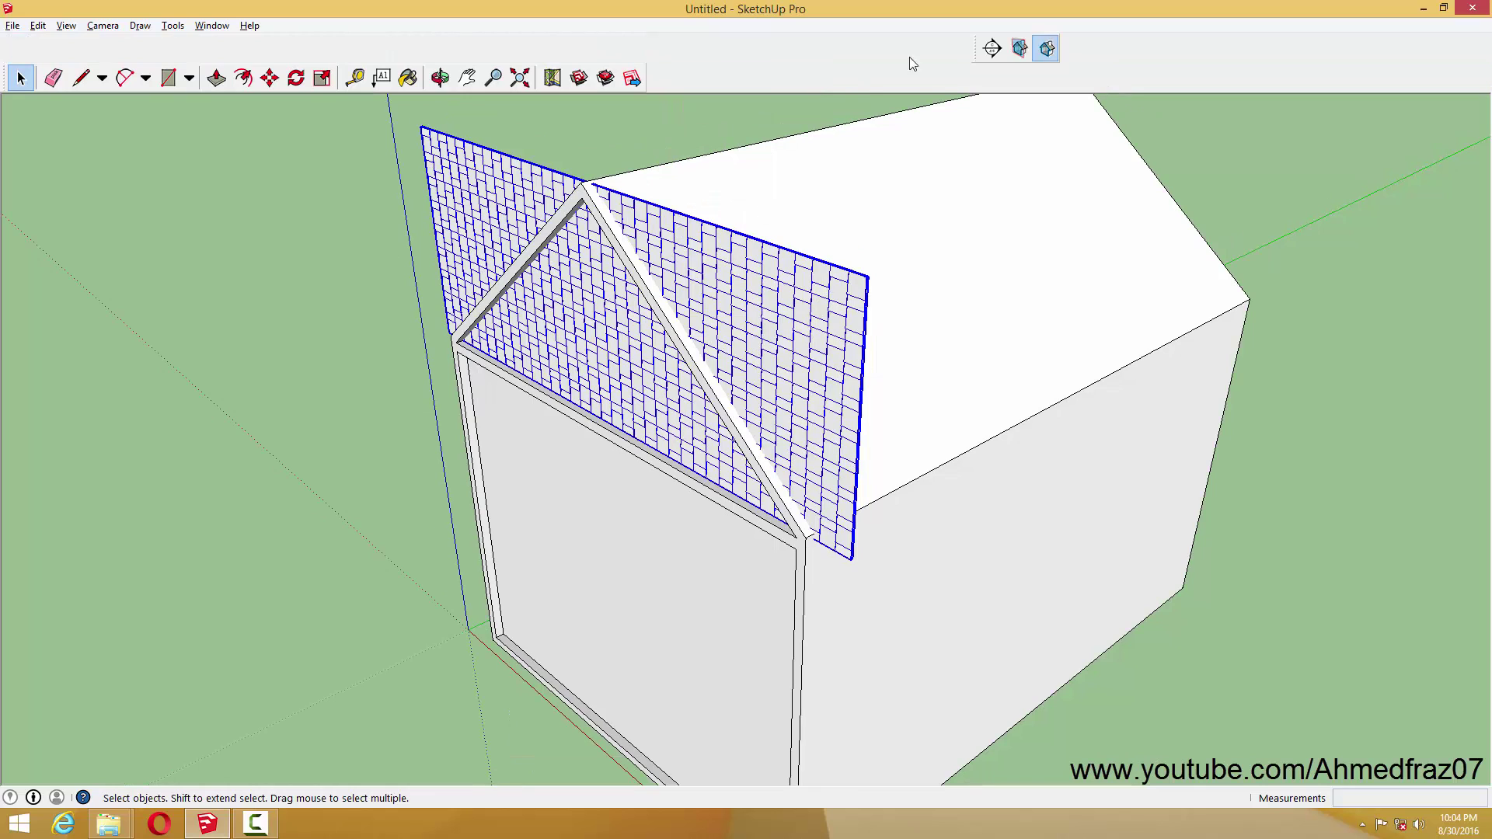
drag(974, 51, 659, 49)
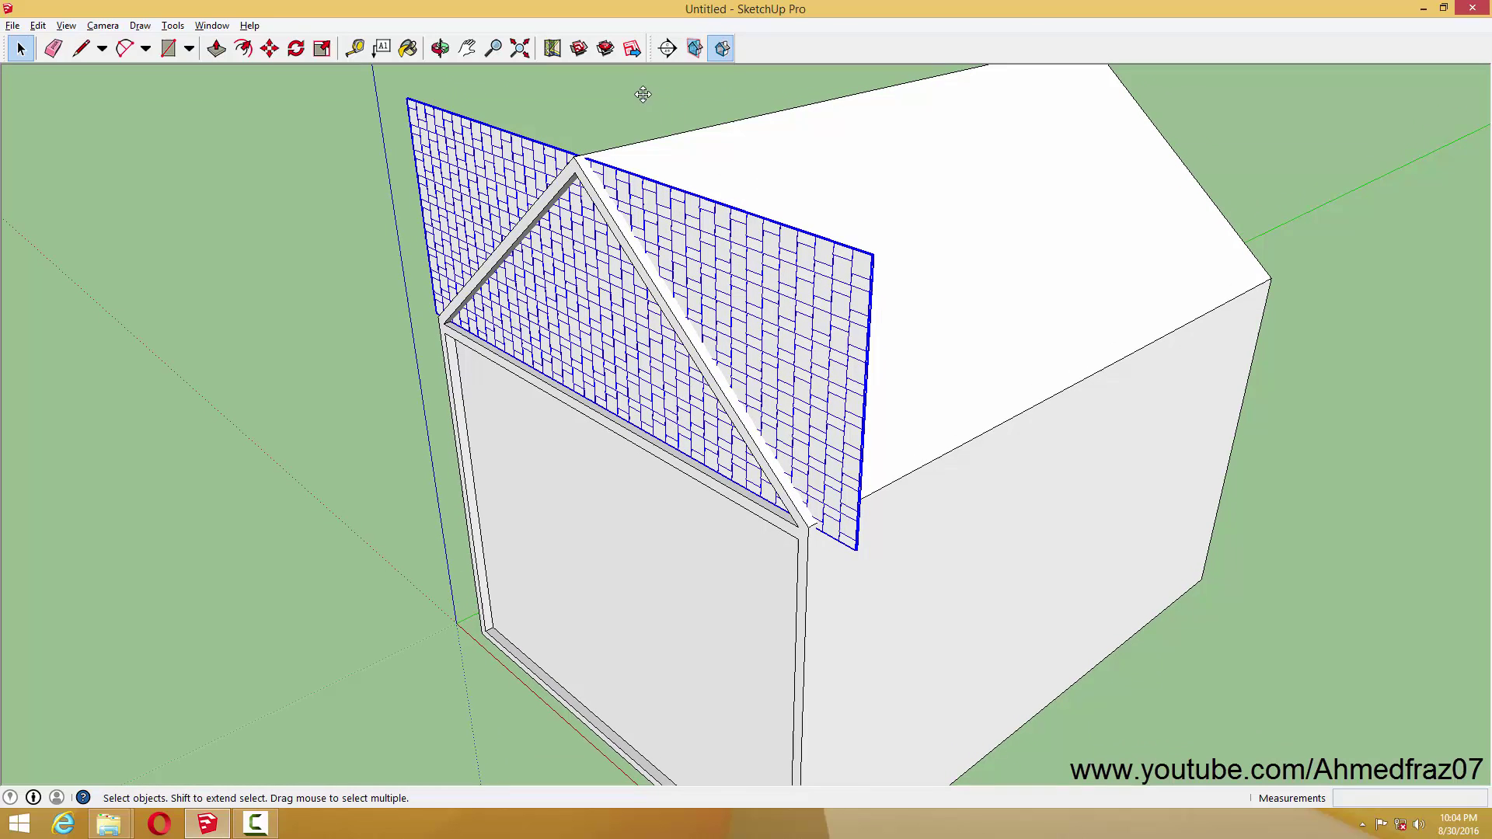
Inside the shingle group, place a section plane along the gable's diagonal beam
click(668, 48)
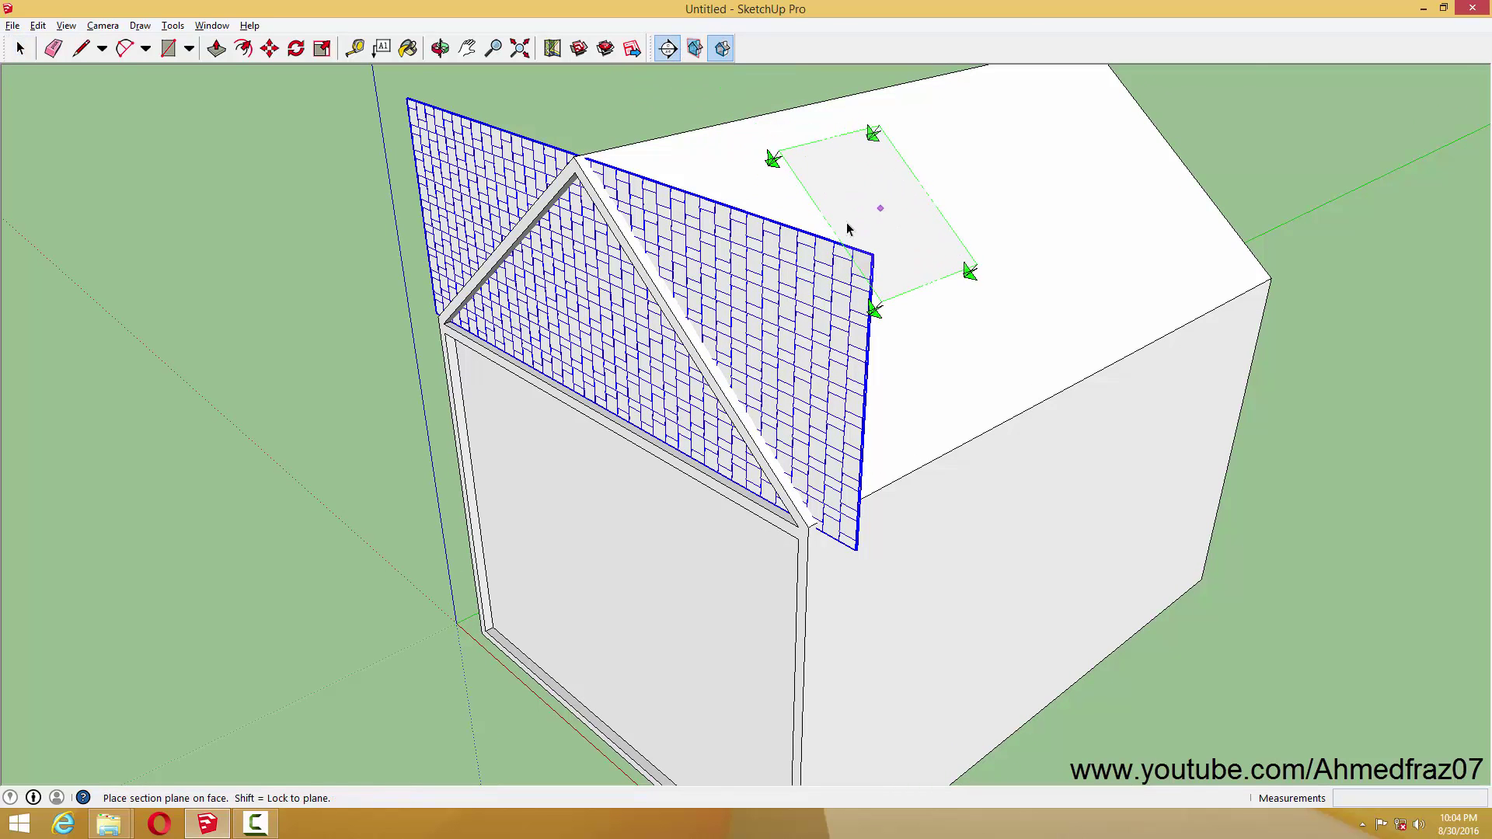
click(789, 268)
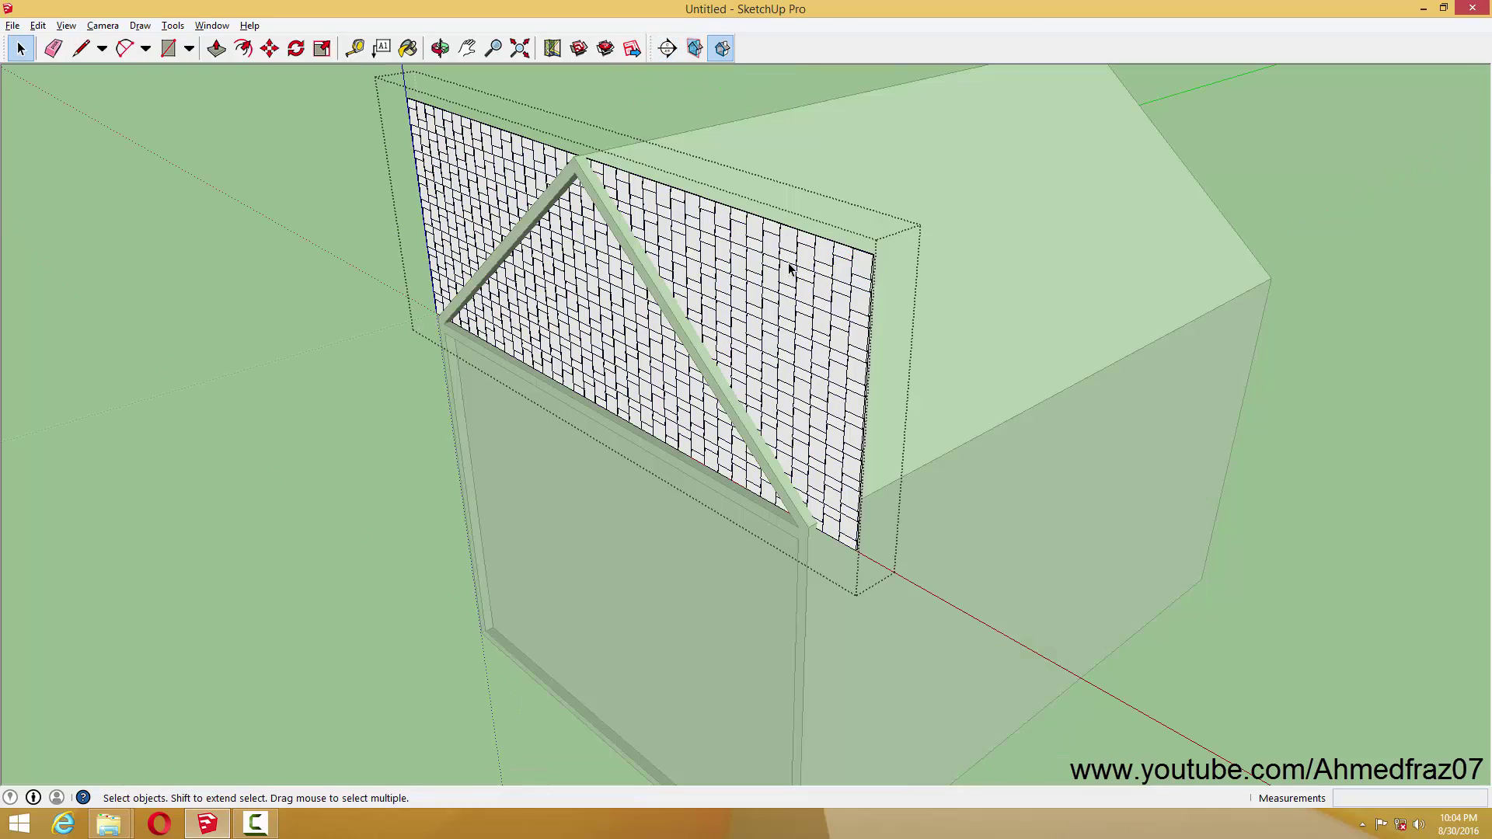
click(668, 49)
scroll(657, 288, up, 2)
scroll(637, 342, up, 3)
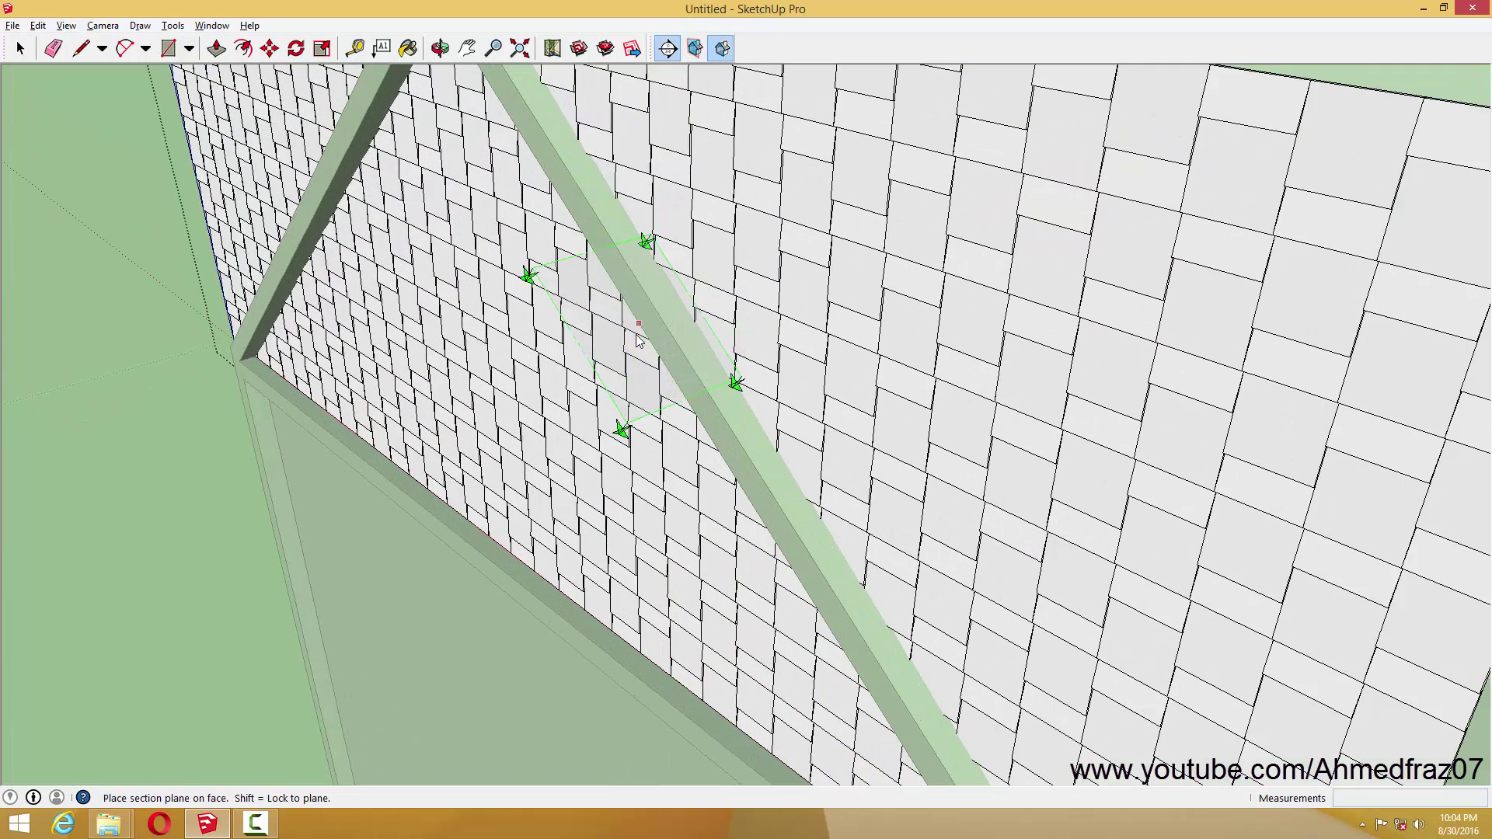
click(645, 334)
scroll(646, 306, down, 3)
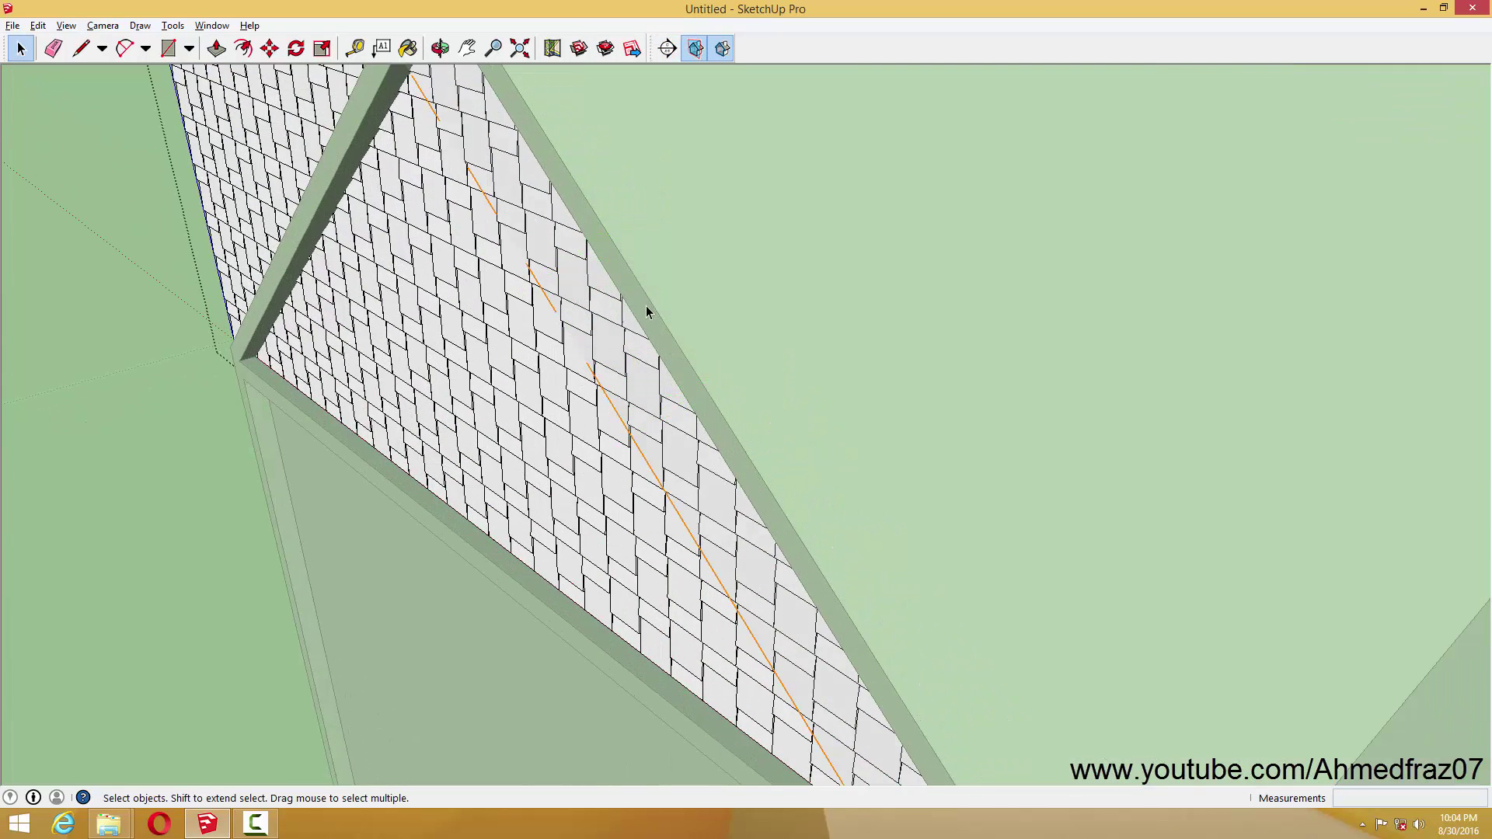
scroll(617, 316, down, 2)
scroll(594, 299, down, 2)
Apply Slice Model at Section to the tiled panel, then delete the section plane
scroll(595, 300, up, 1)
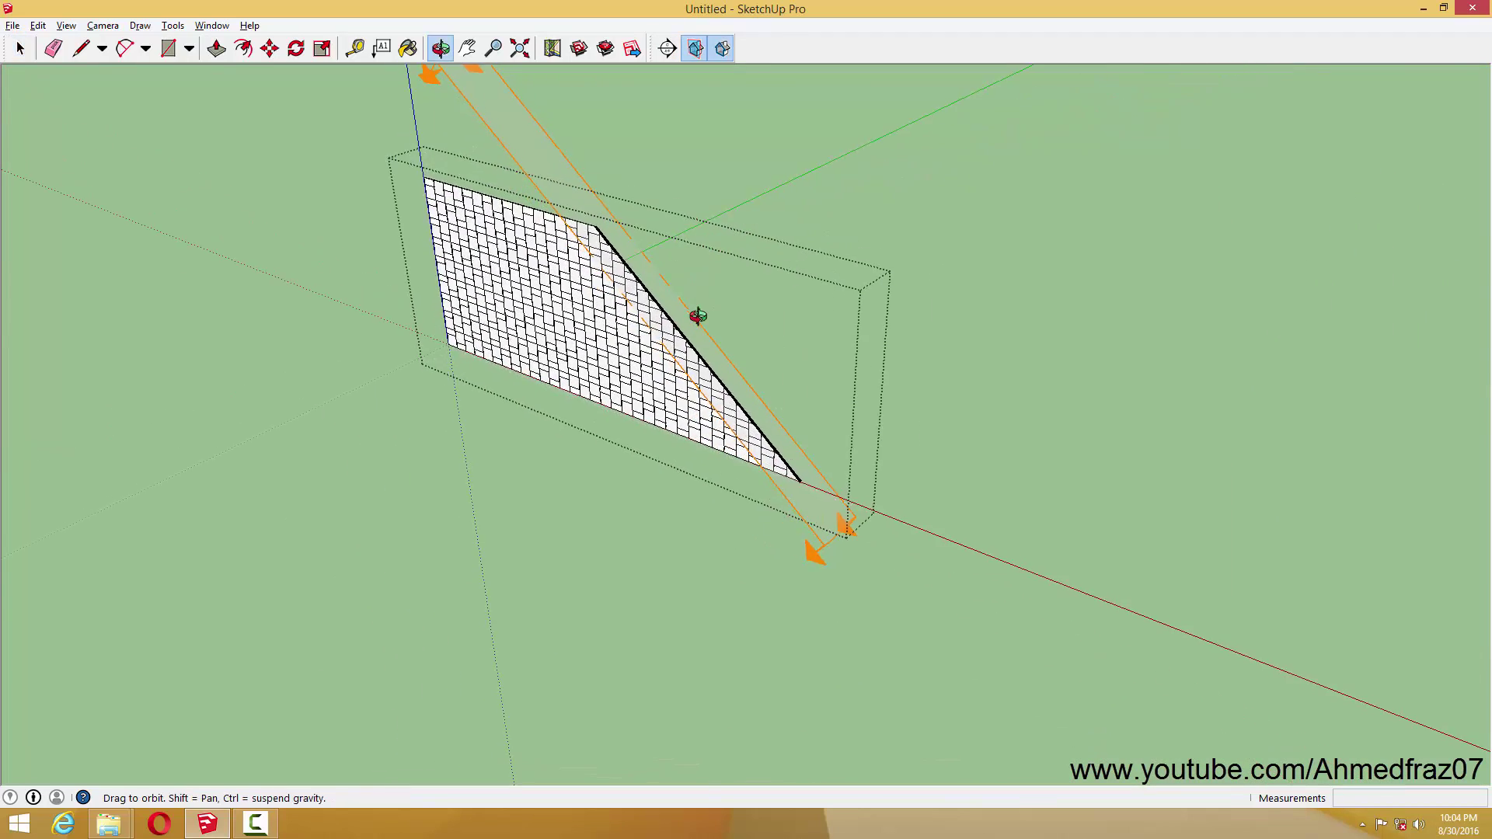
shift+middle_drag(699, 316, 650, 311)
scroll(650, 310, up, 3)
scroll(648, 306, down, 1)
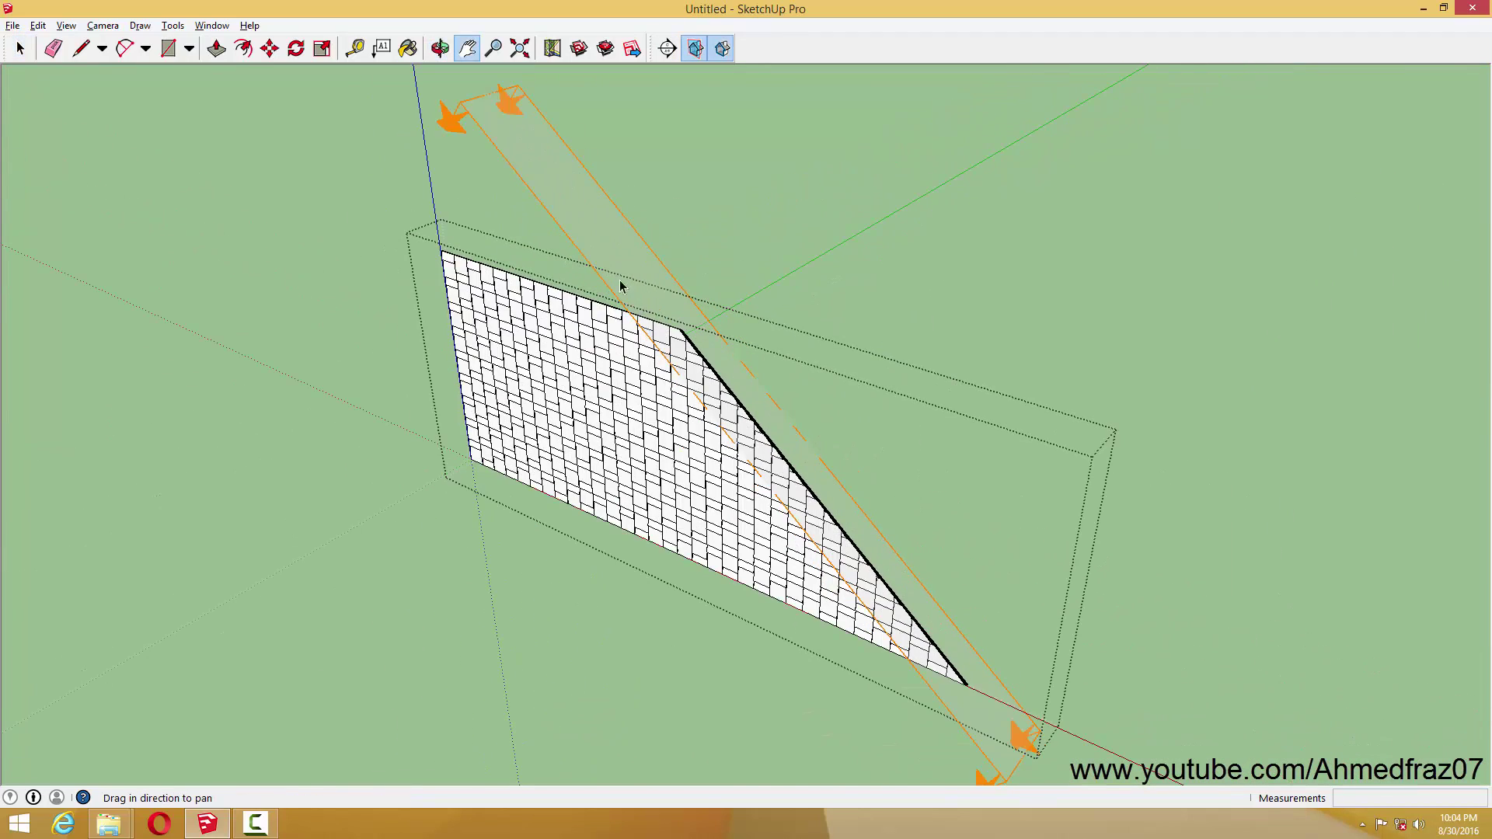
click(609, 243)
right_click(607, 243)
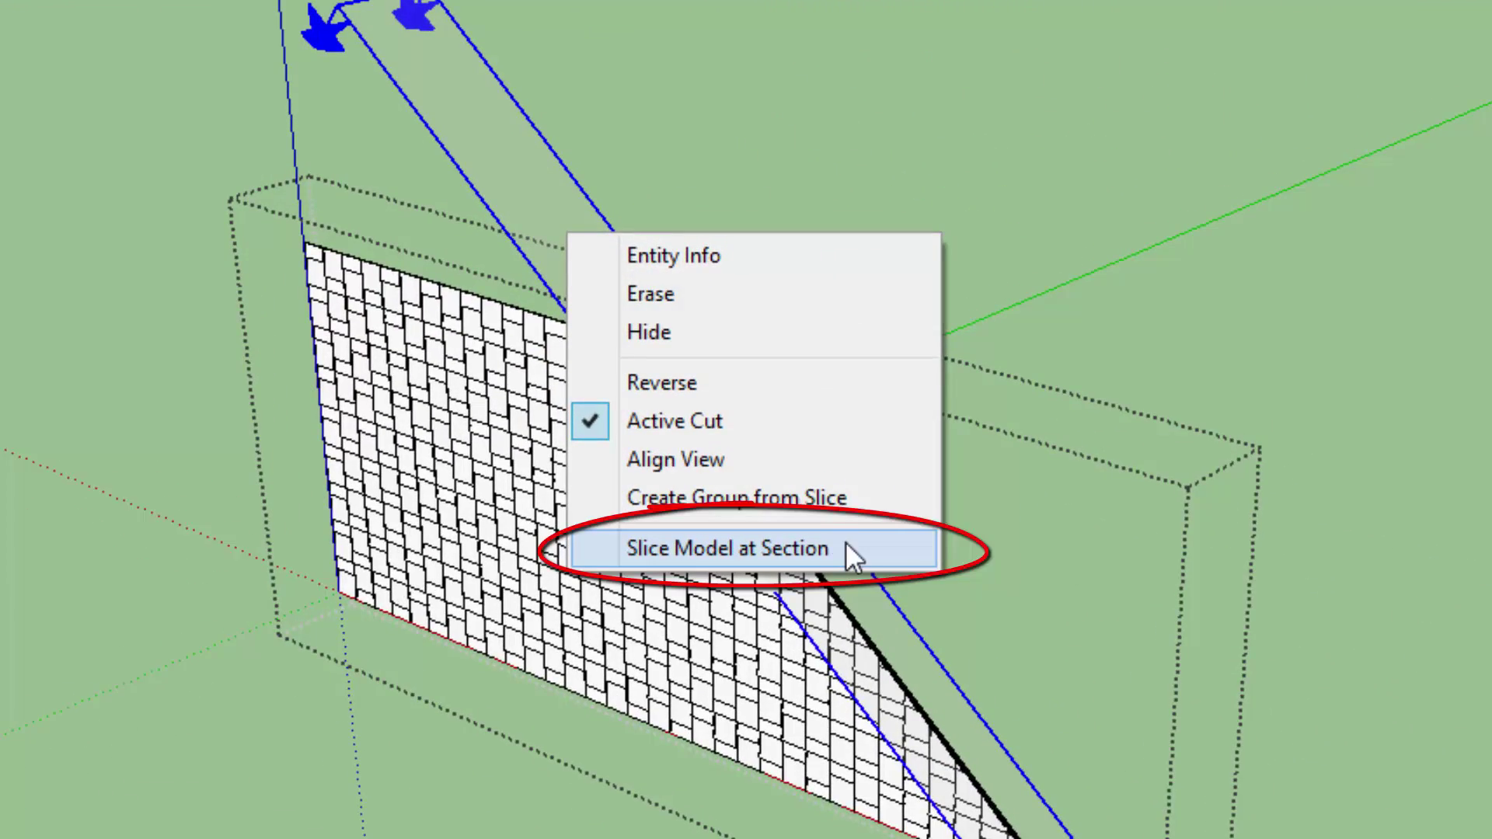
click(845, 542)
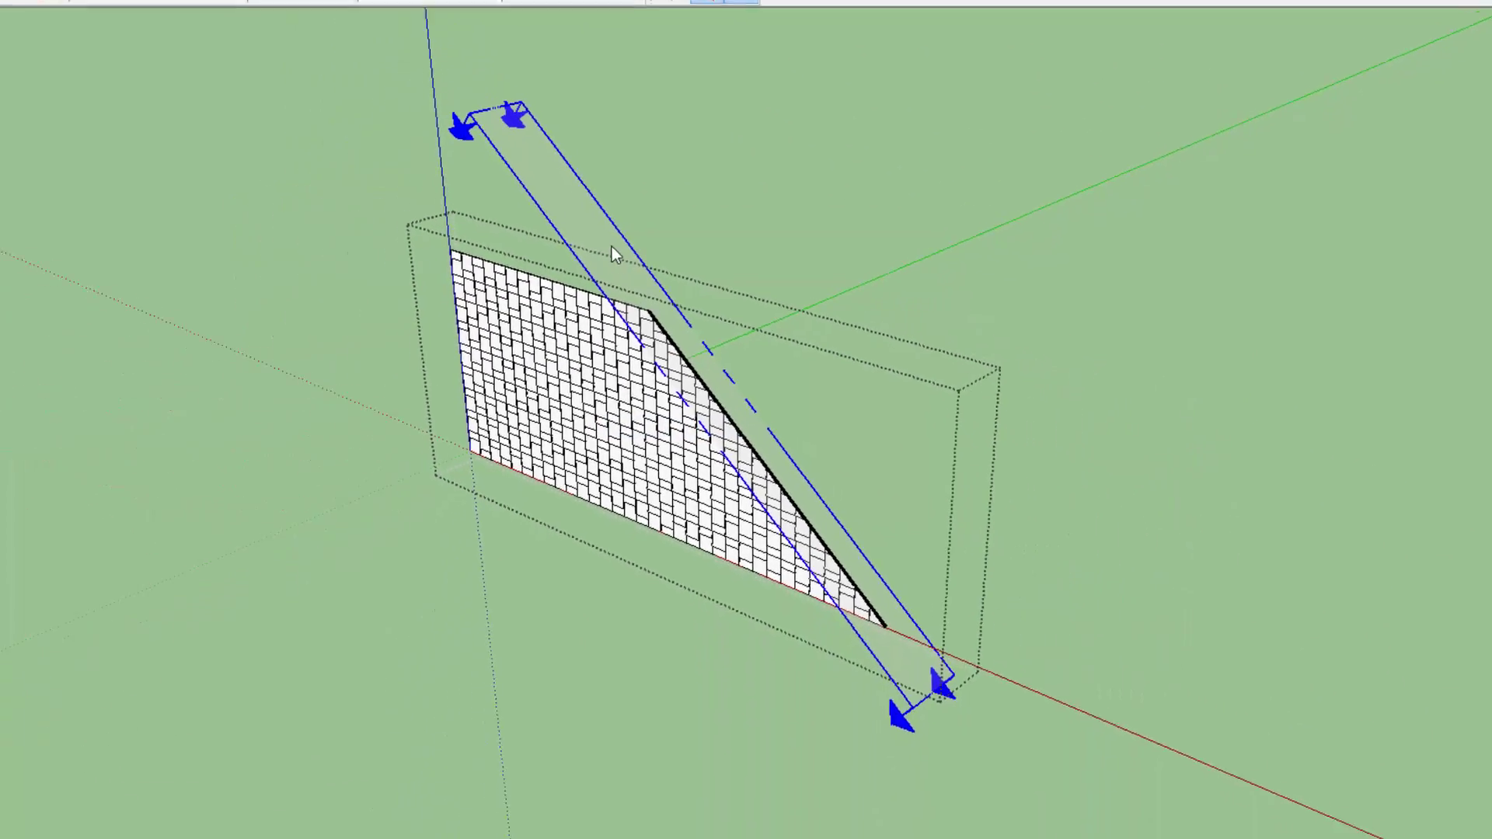
mouse_move(605, 233)
middle_down()
mouse_move(633, 316)
mouse_move(789, 173)
mouse_move(803, 256)
mouse_move(630, 281)
mouse_move(1149, 373)
mouse_move(797, 349)
middle_up()
key(Delete)
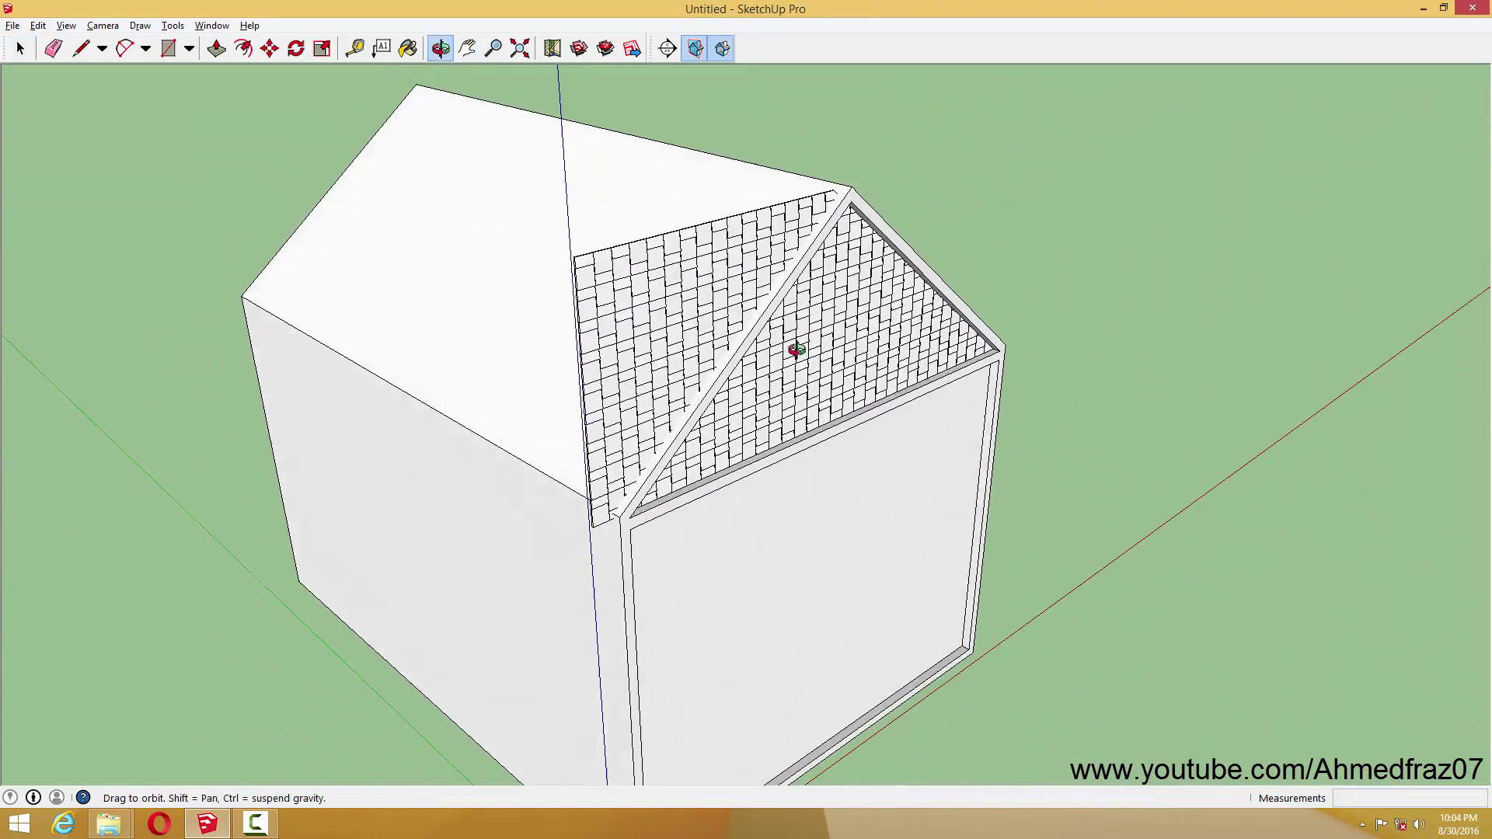
Inside the shingle group, place a section plane along the other sloped beam
double_click(697, 237)
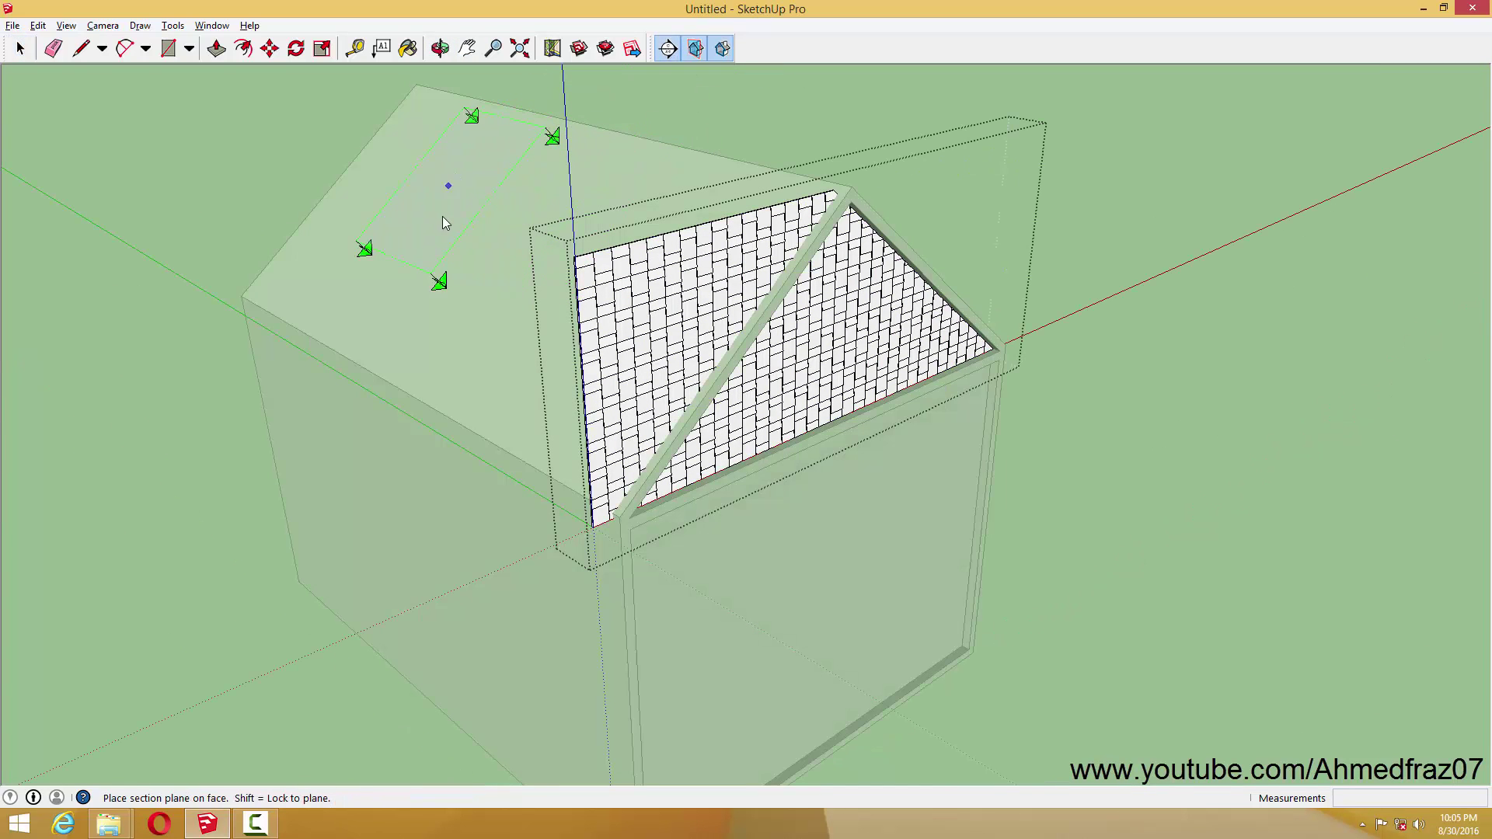
scroll(839, 315, up, 3)
scroll(723, 346, up, 3)
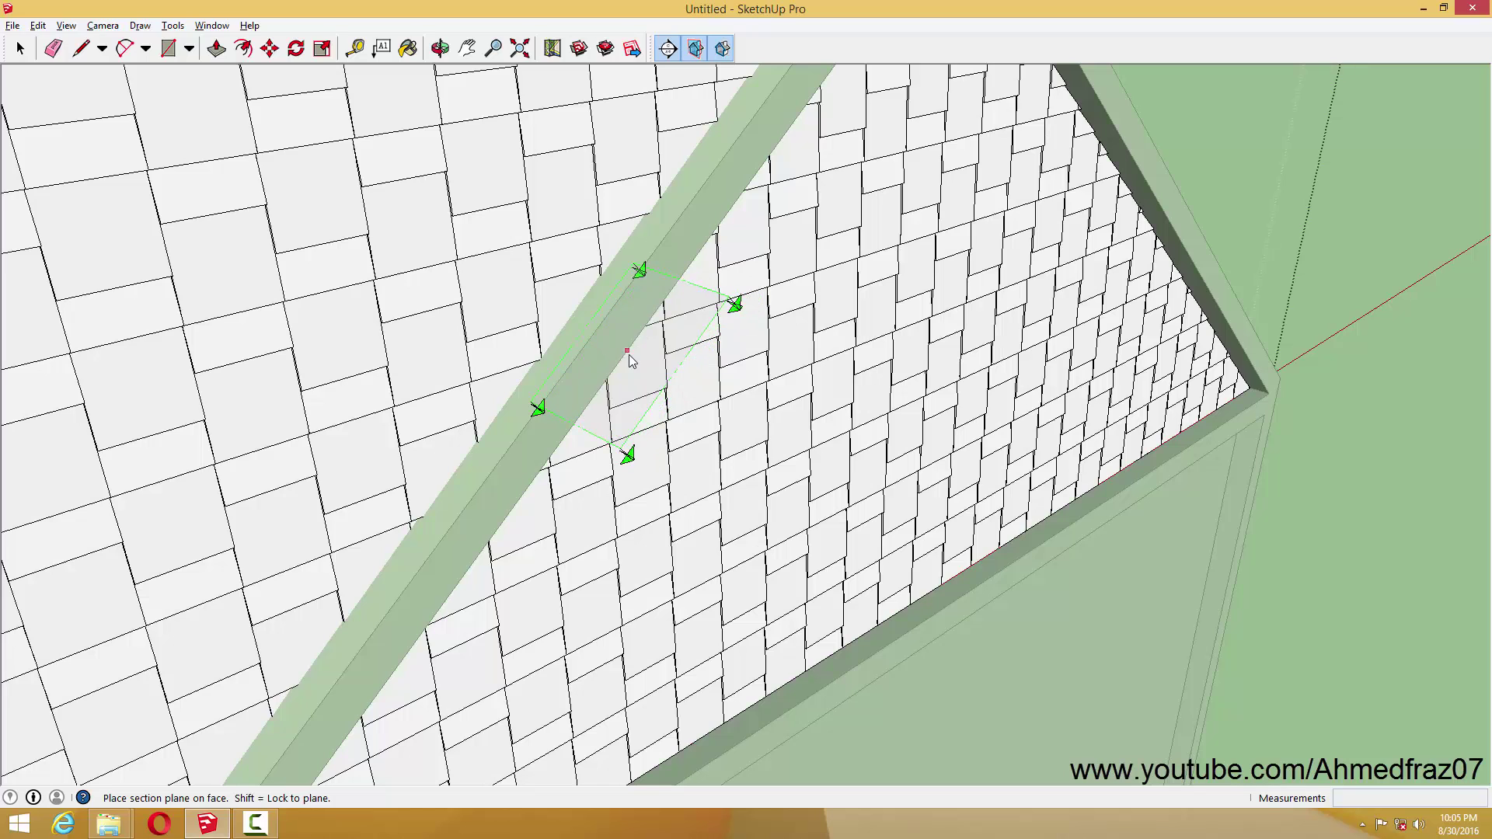
click(628, 353)
scroll(687, 318, down, 3)
scroll(706, 305, down, 2)
scroll(706, 305, down, 2)
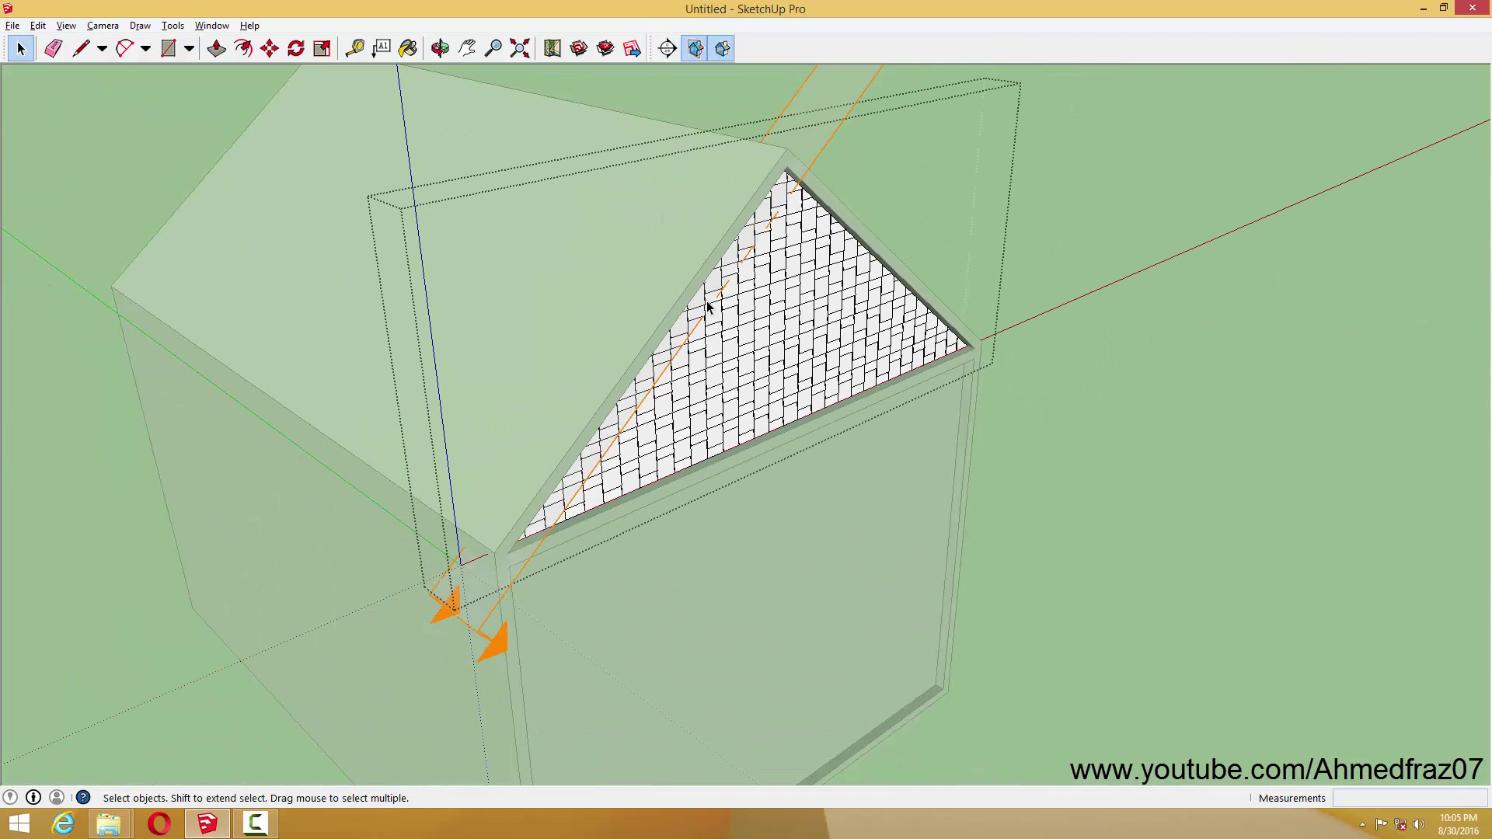
Apply Slice Model at Section at the new plane
click(805, 146)
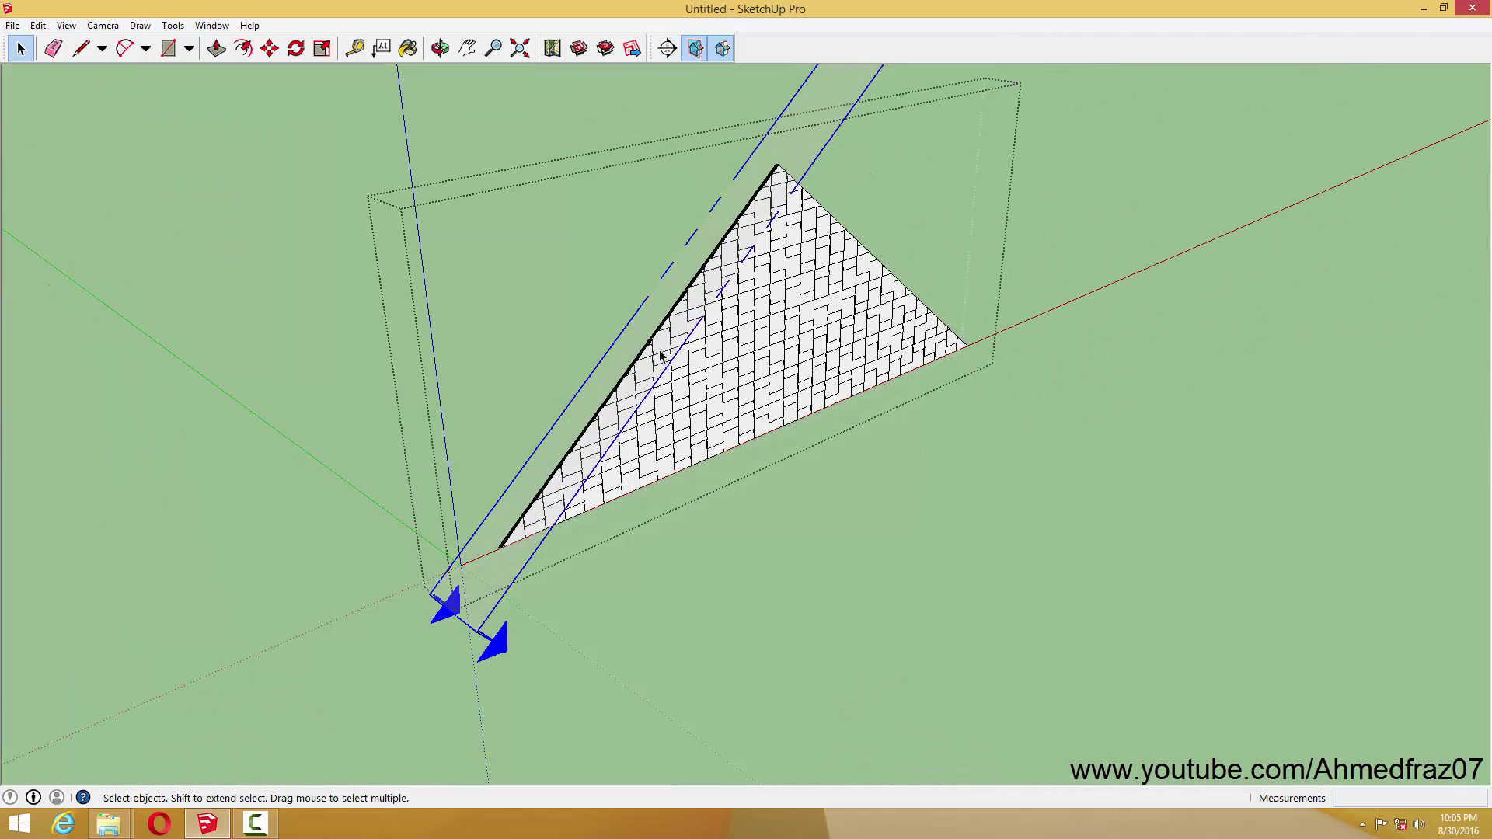
right_click(637, 341)
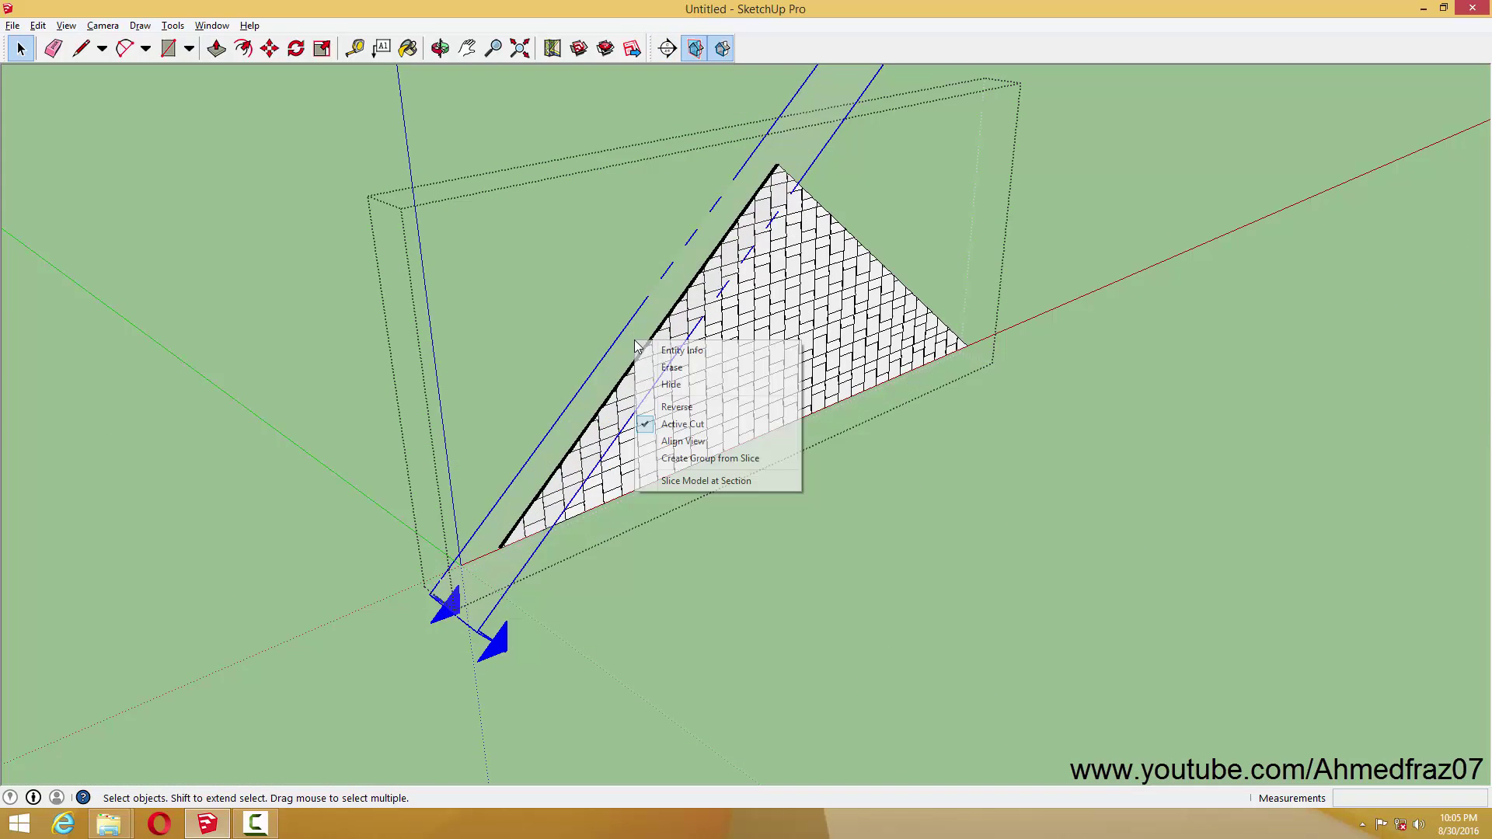
click(771, 482)
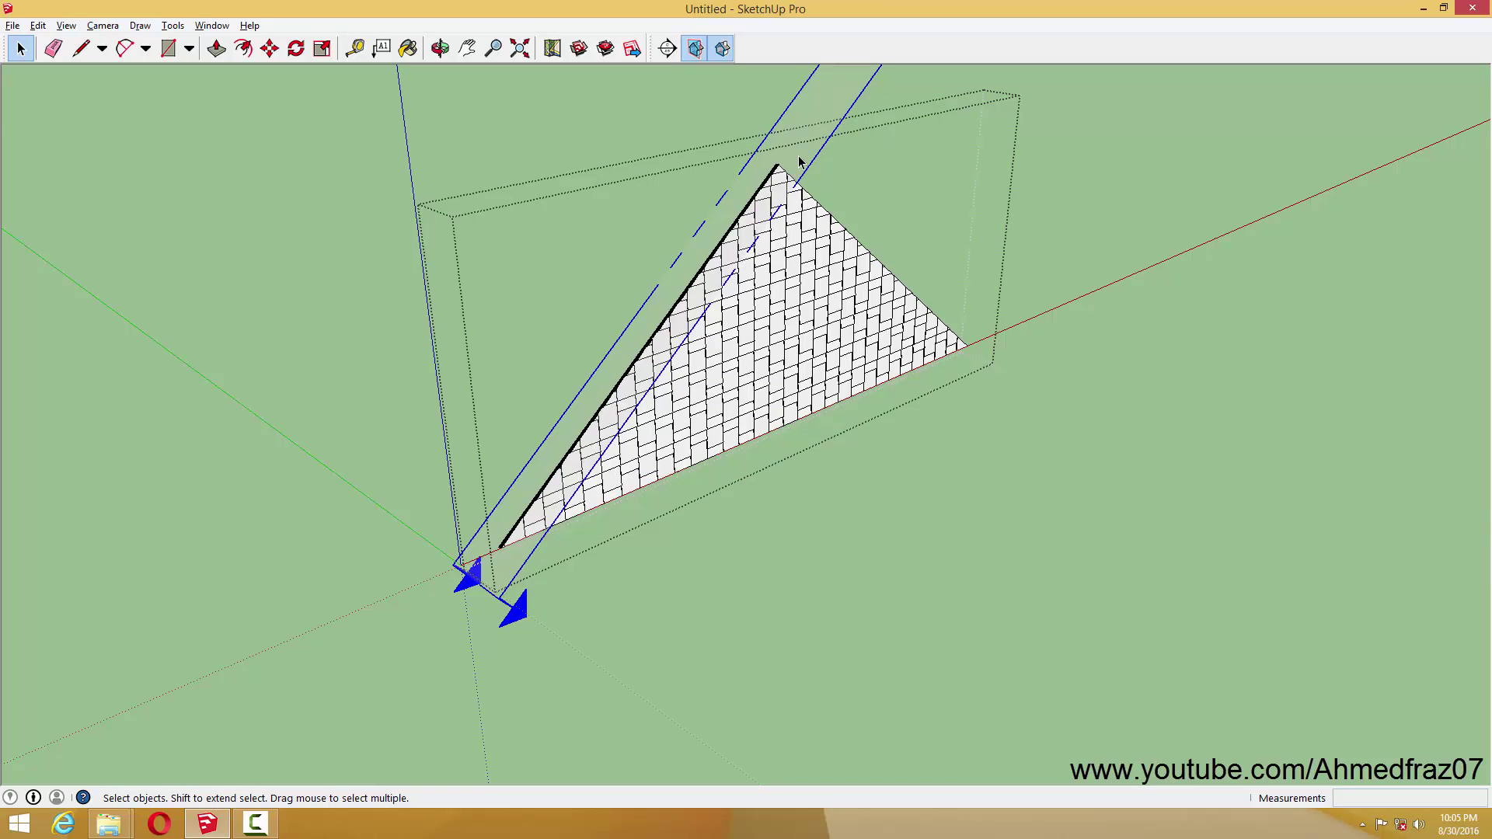
Delete the second section plane and view the house with the tiled panel flush in the gable
key(Delete)
mouse_move(778, 303)
middle_down()
mouse_move(663, 277)
mouse_move(801, 307)
mouse_move(544, 309)
mouse_move(716, 334)
mouse_move(507, 362)
middle_up()
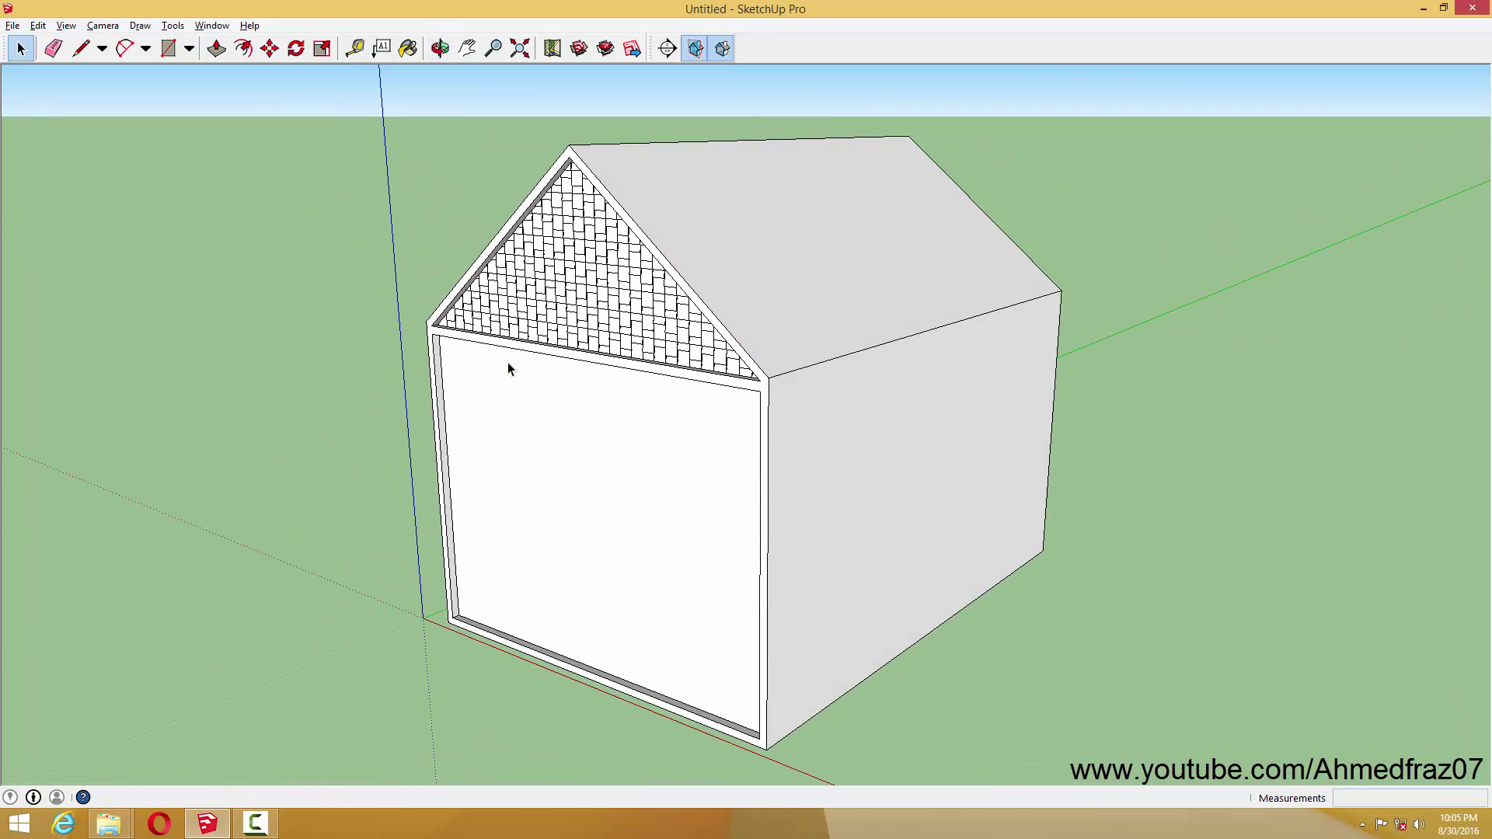
shift+middle_drag(676, 337, 674, 347)
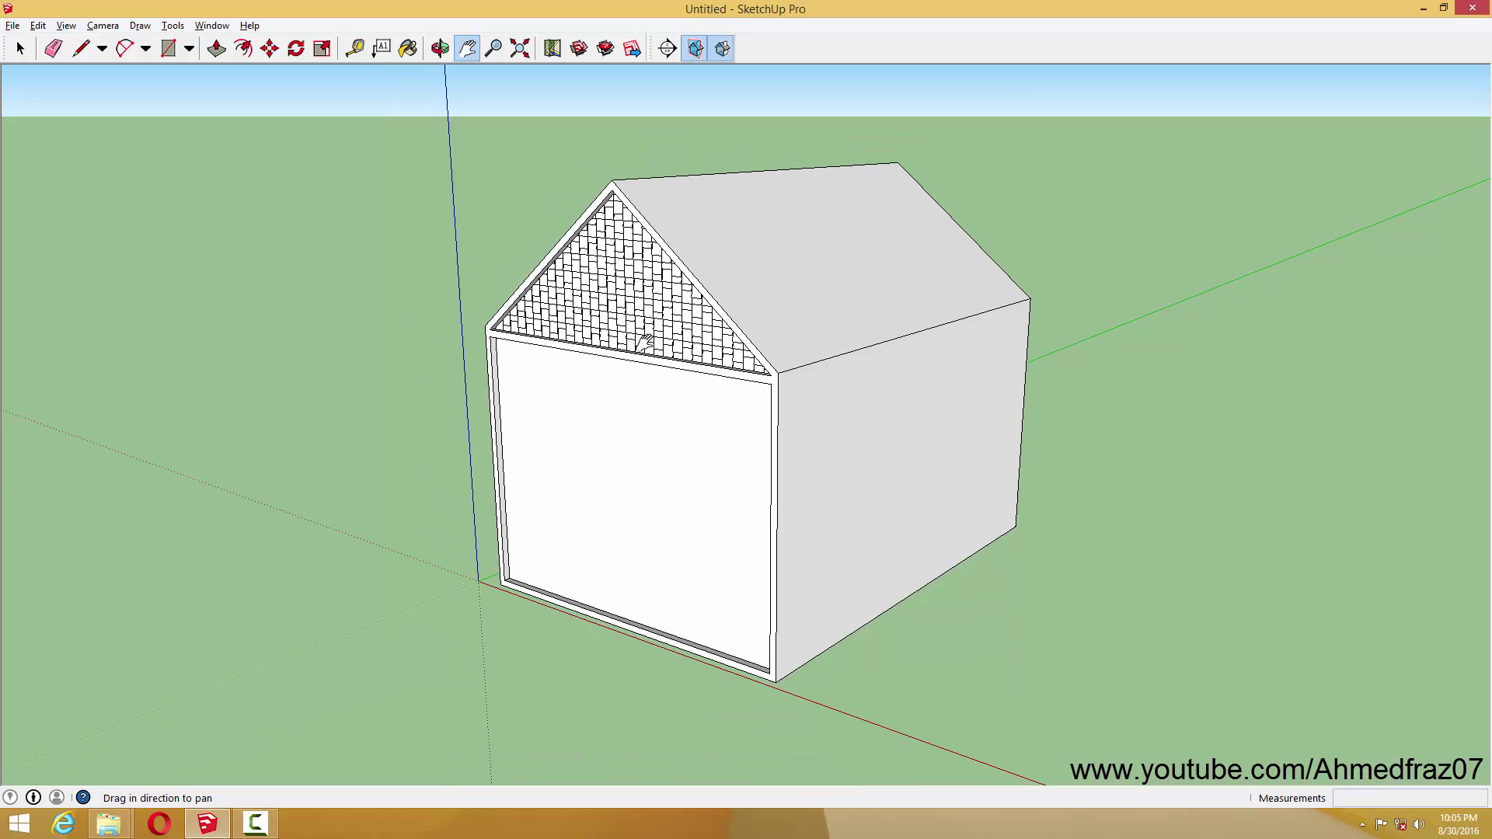